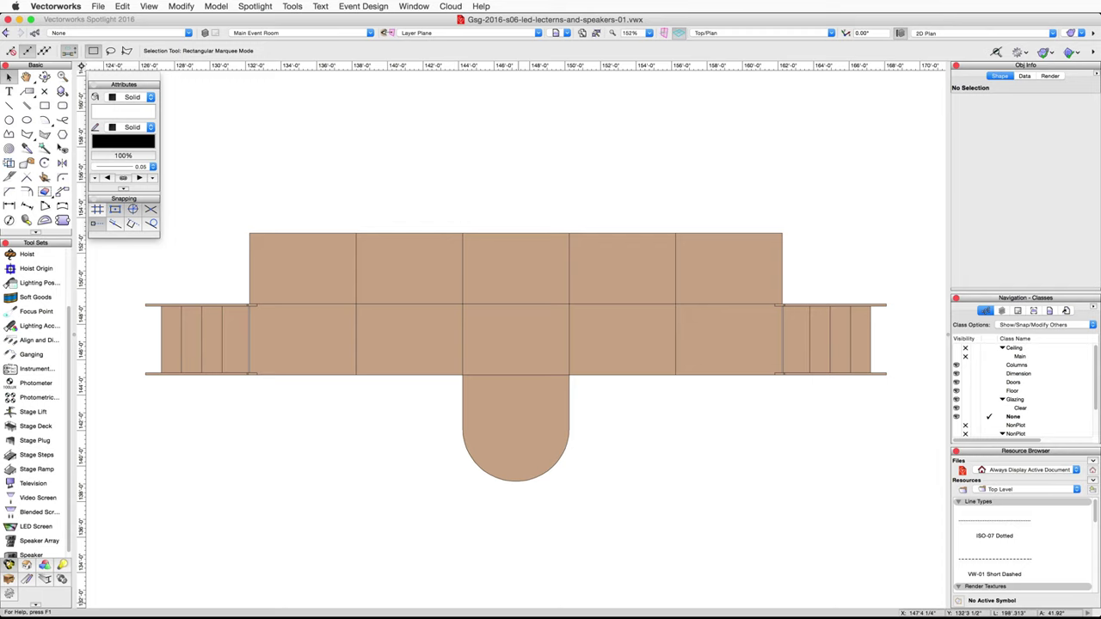
Step: Activate the Video Screen tool from the Tool Sets palette
{"action": "left_click", "coordinate": [38, 497]}
{"action": "left_click", "coordinate": [37, 504]}
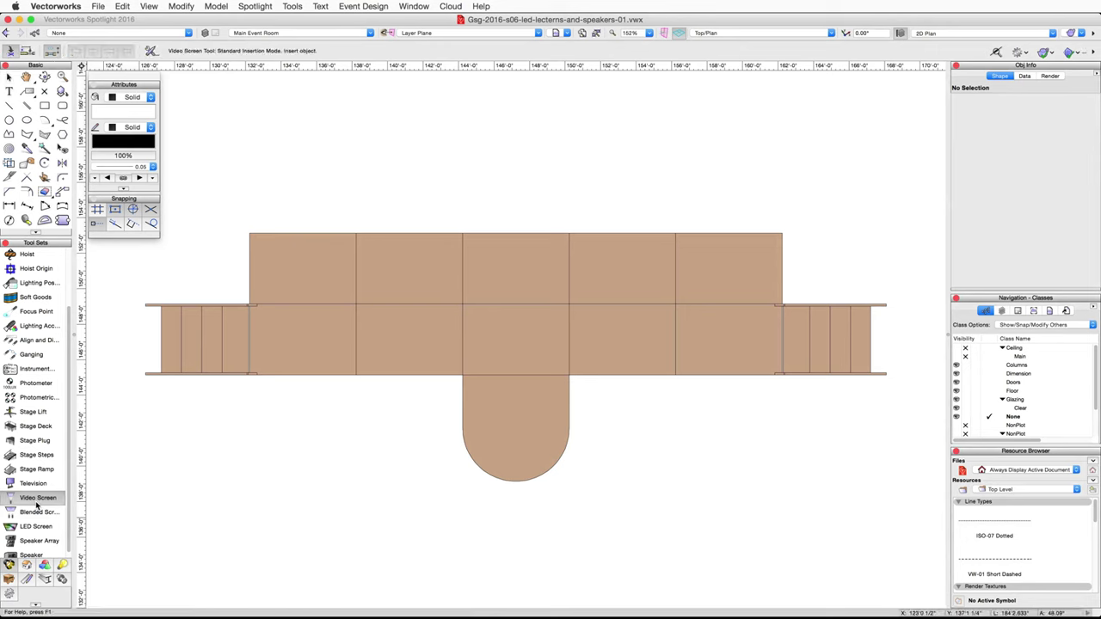
Step: Set the Video Screen preferences to LED, rect. all custom dimensions, 9'0" high by 30' wide
{"action": "left_click", "coordinate": [152, 52]}
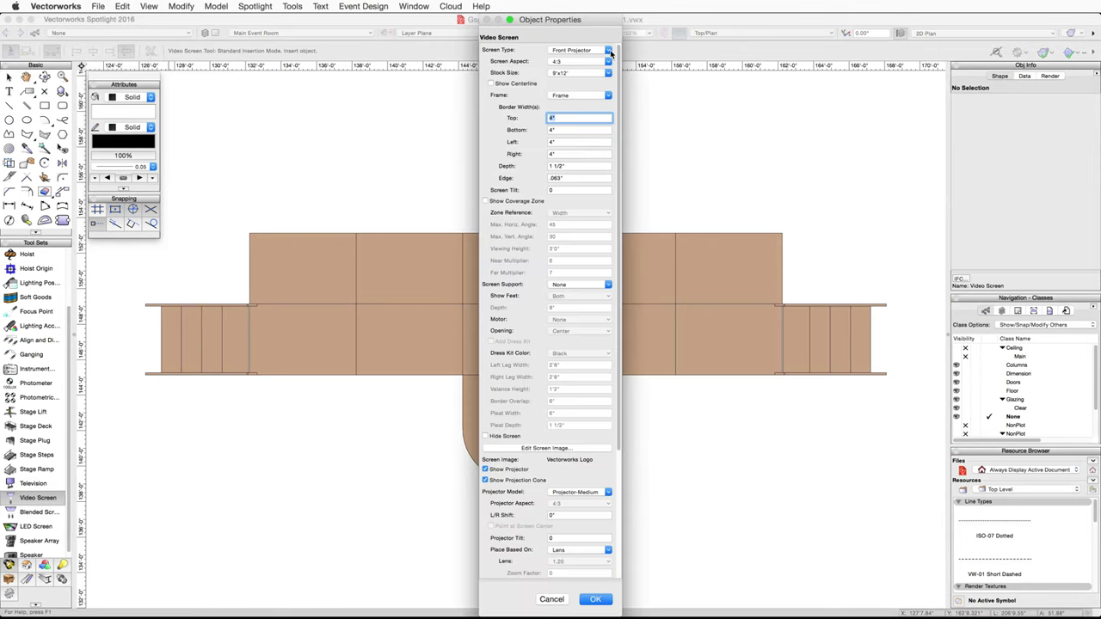
{"action": "left_click", "coordinate": [610, 52]}
{"action": "left_click", "coordinate": [607, 60]}
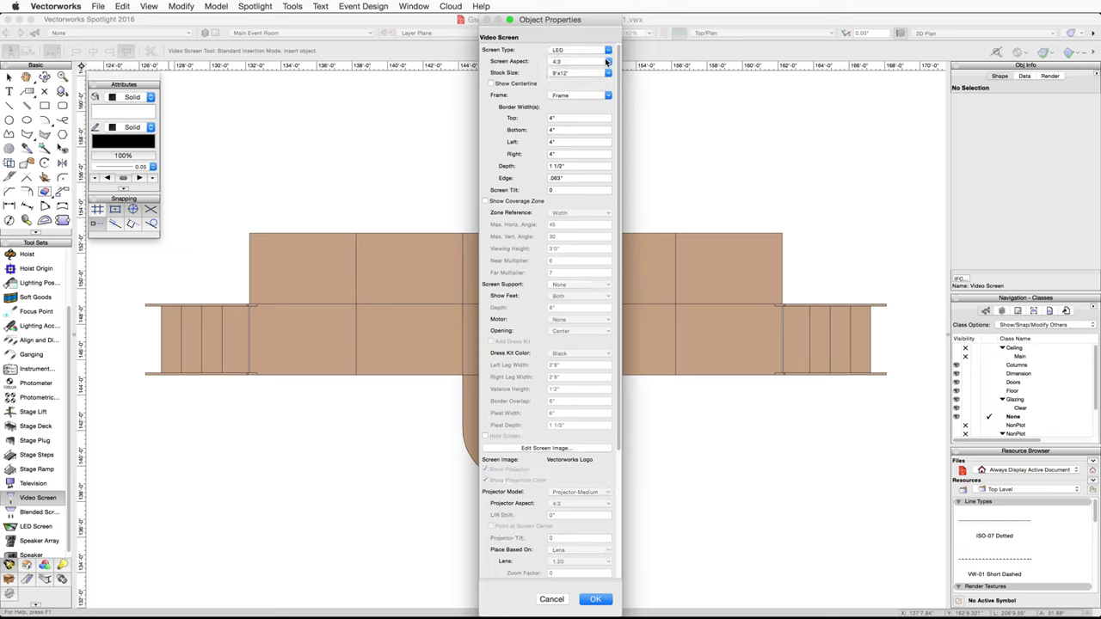
{"action": "left_click", "coordinate": [606, 60]}
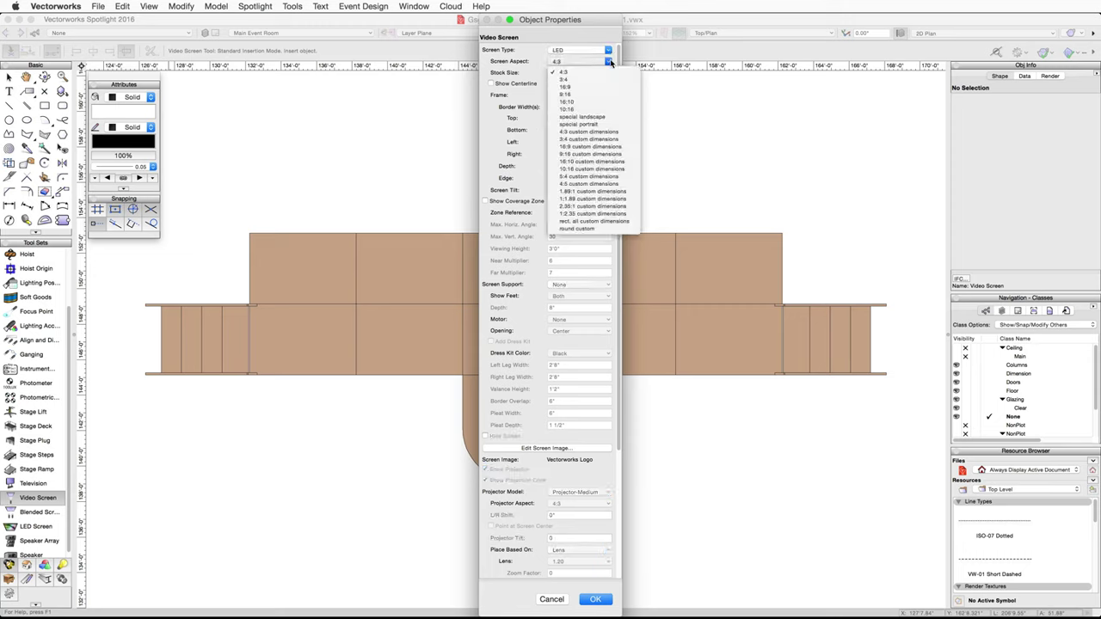
{"action": "left_click", "coordinate": [572, 221]}
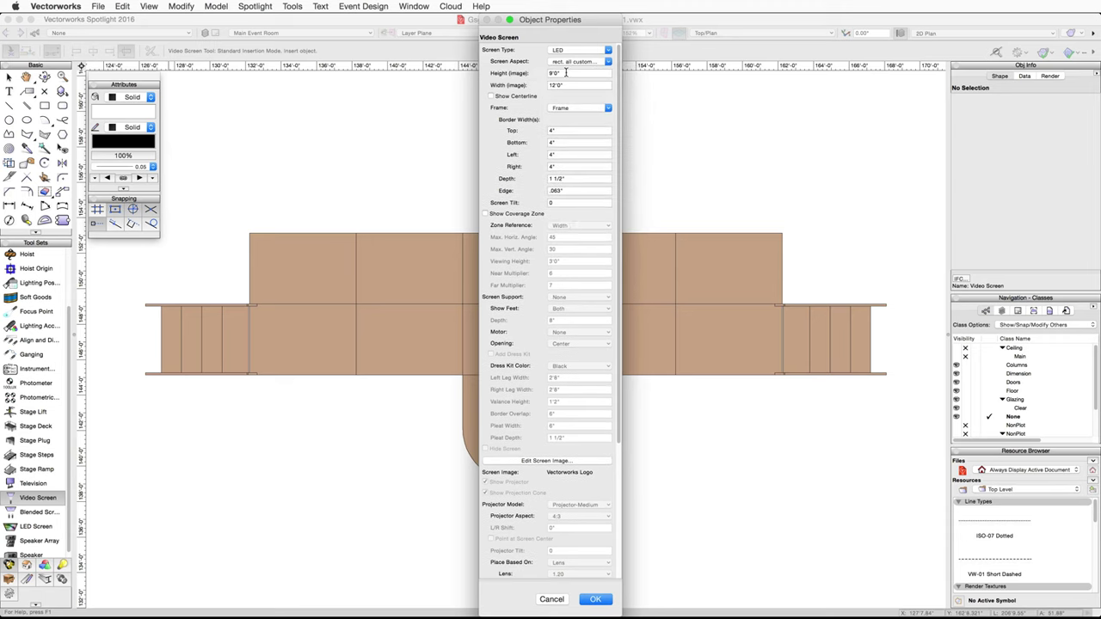
{"action": "left_click", "coordinate": [566, 73]}
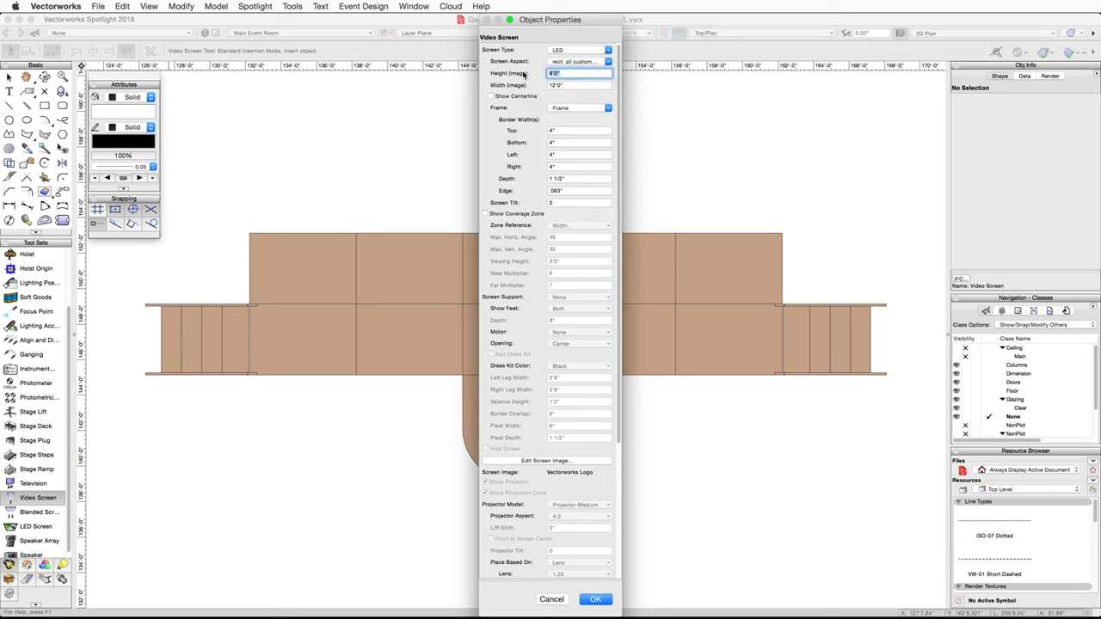
{"action": "key", "text": "Tab"}
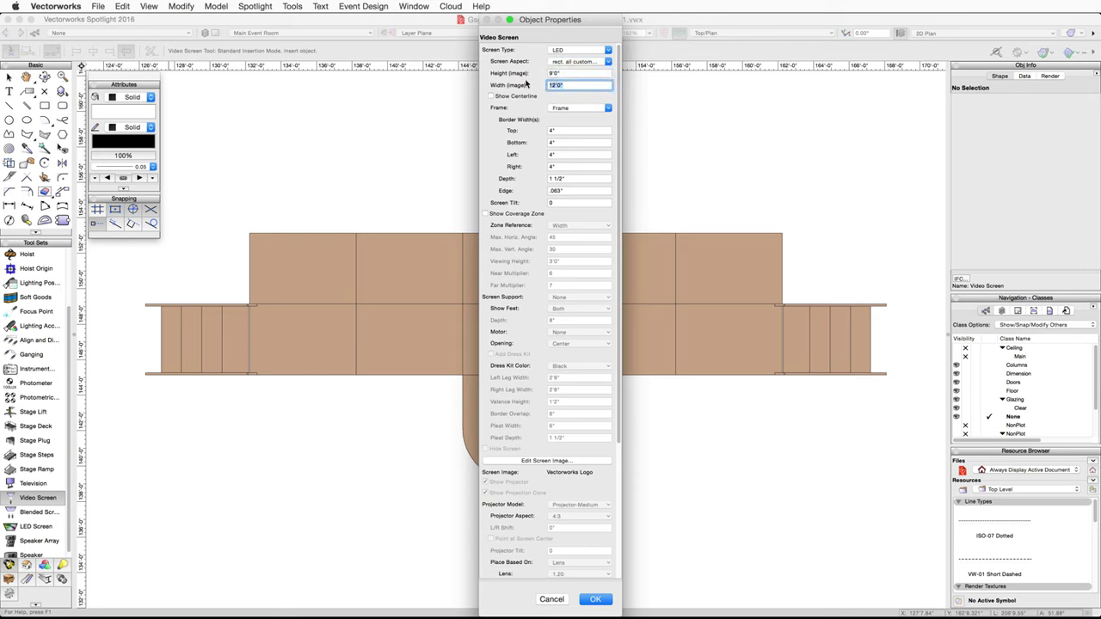
{"action": "type", "text": "30'"}
{"action": "left_click", "coordinate": [585, 599]}
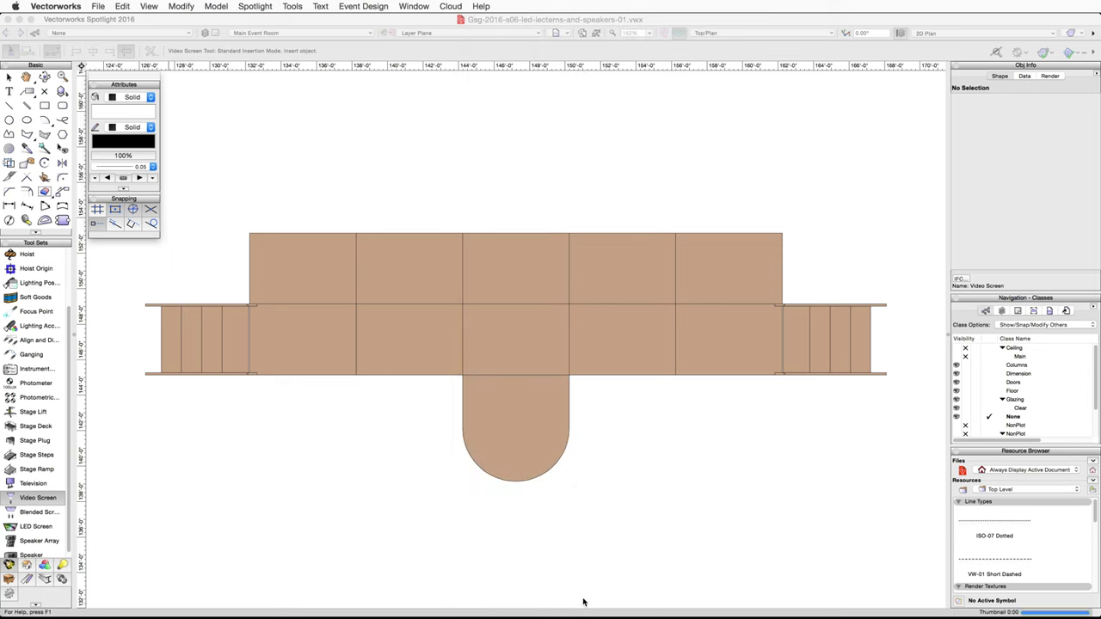
Step: Place the 30'-wide LED screen at the stage centre with 0° rotation
{"action": "scroll", "coordinate": [515, 288], "scroll_direction": "up", "scroll_amount": 2}
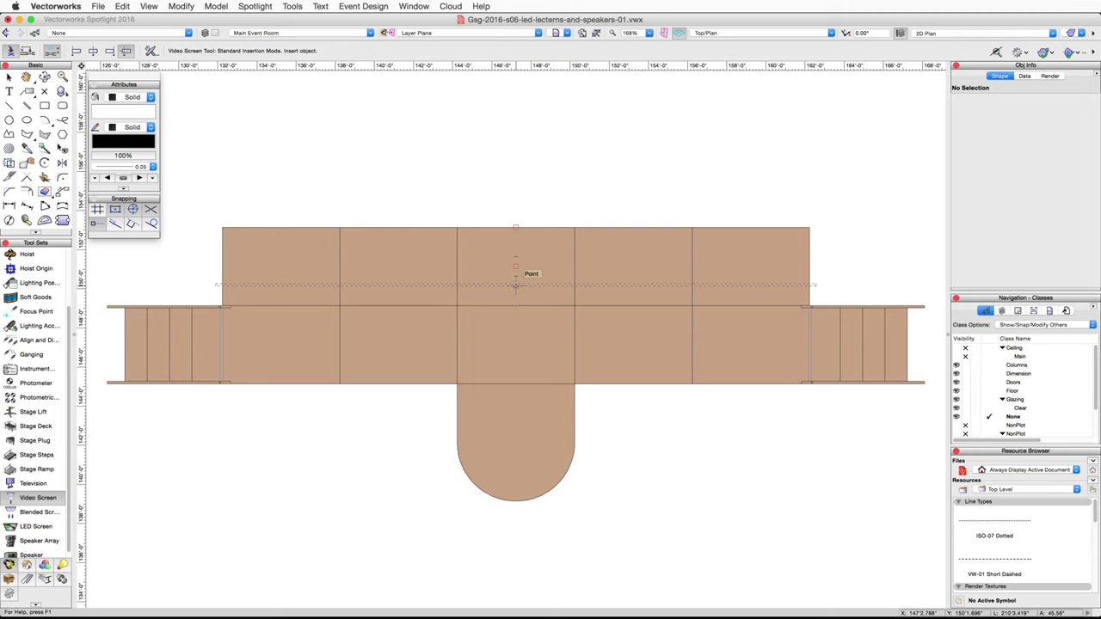
{"action": "left_click", "coordinate": [516, 285]}
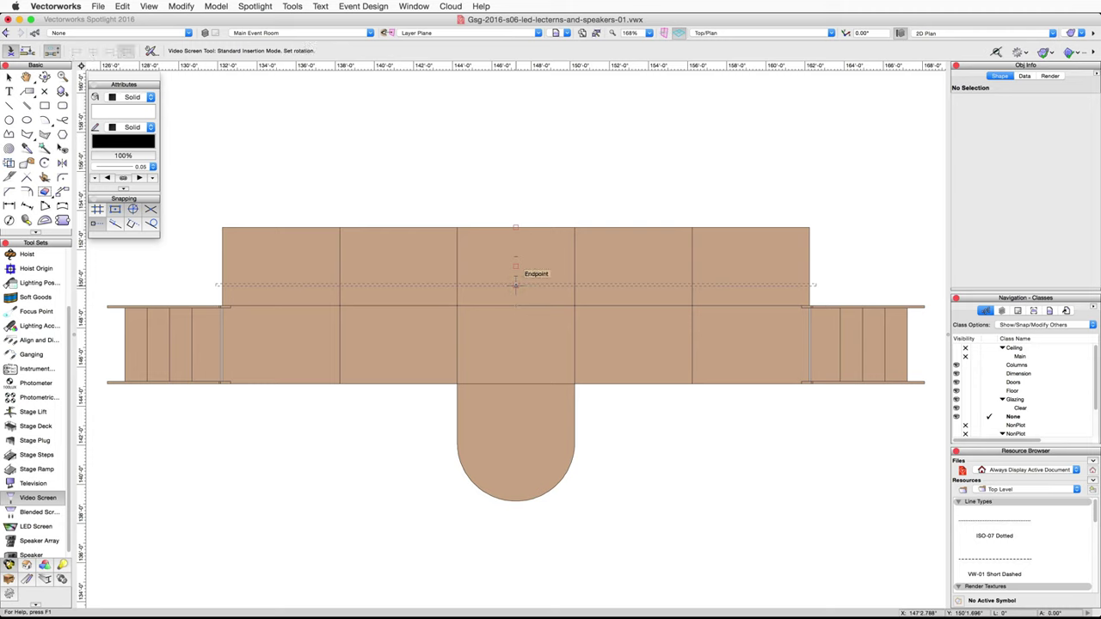
{"action": "left_click", "coordinate": [515, 285]}
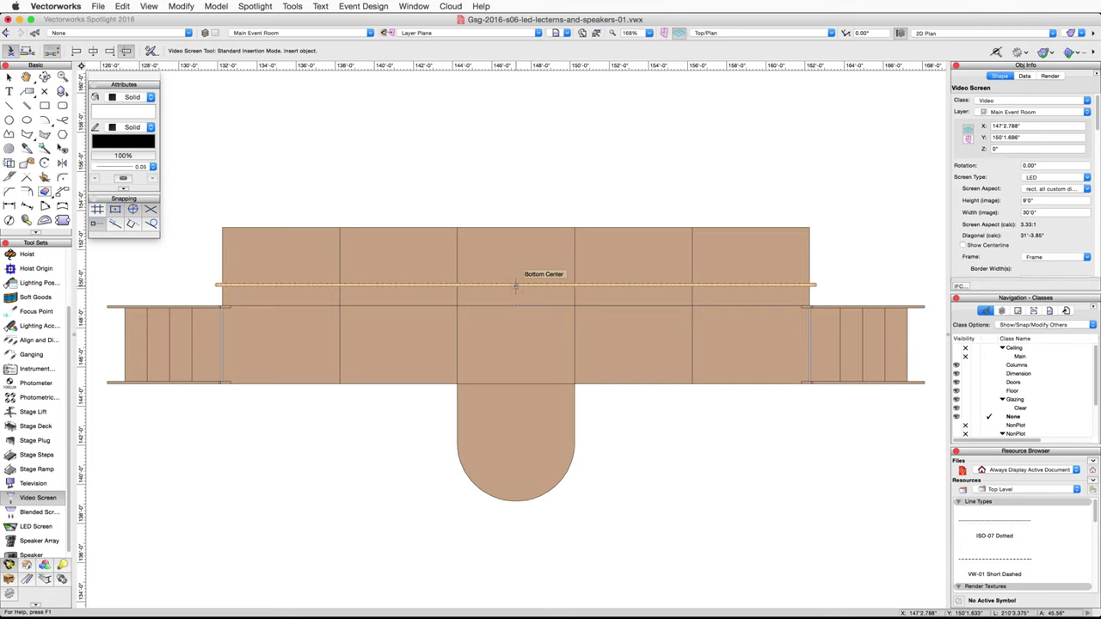
{"action": "left_click", "coordinate": [831, 33]}
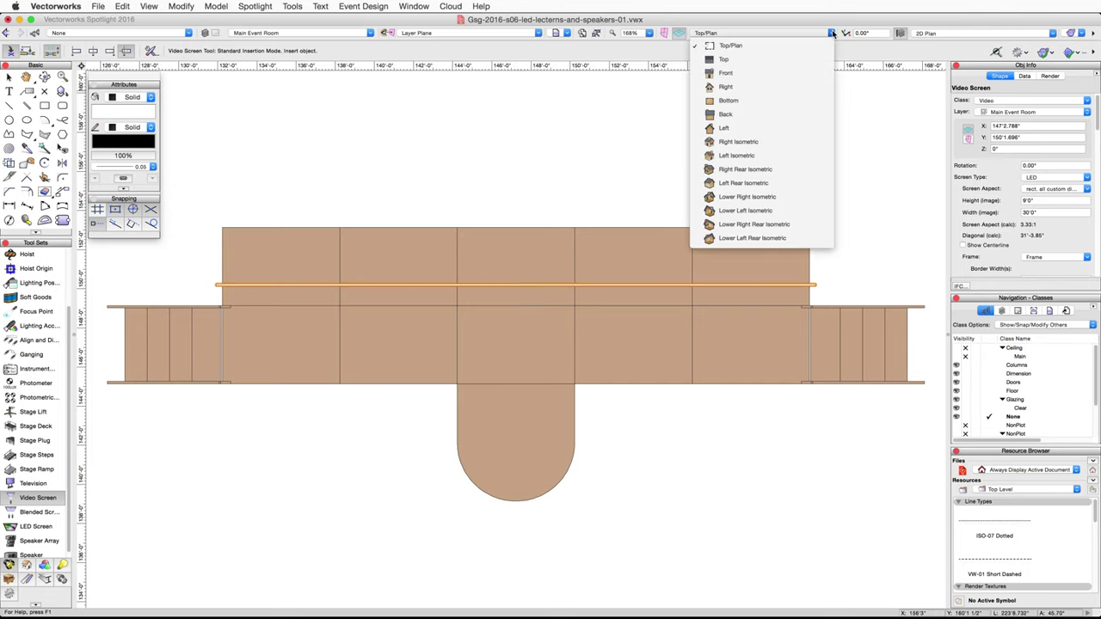
Step: Show the stage in Right Isometric with OpenGL rendering, orbited to face the screen's front
{"action": "left_click", "coordinate": [800, 141]}
{"action": "left_click", "coordinate": [1081, 33]}
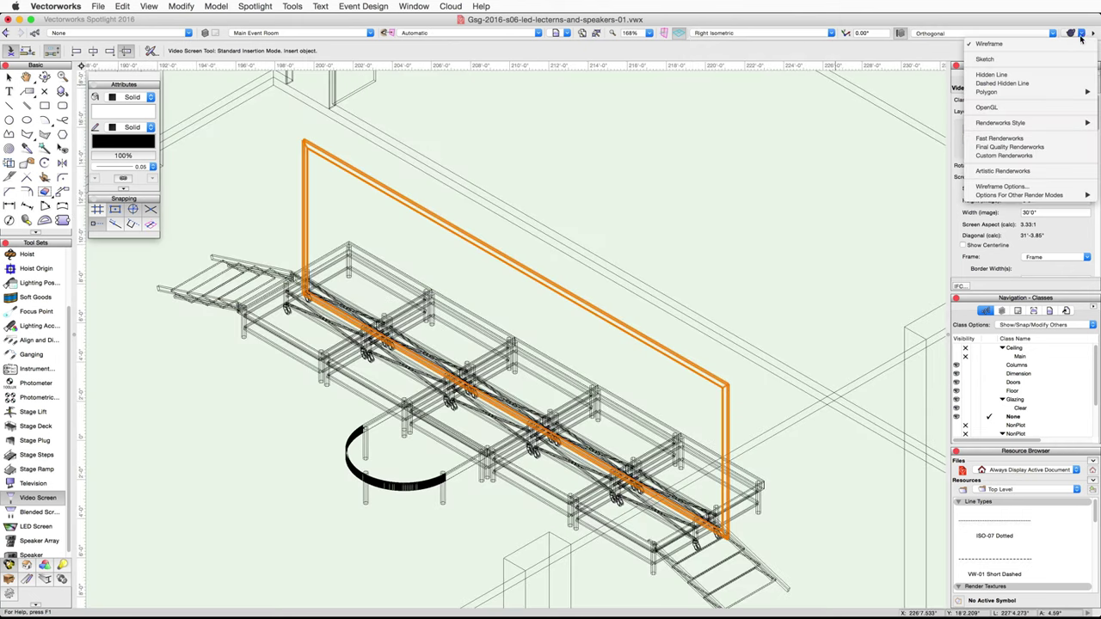
{"action": "left_click", "coordinate": [1064, 106]}
{"action": "key", "text": "x"}
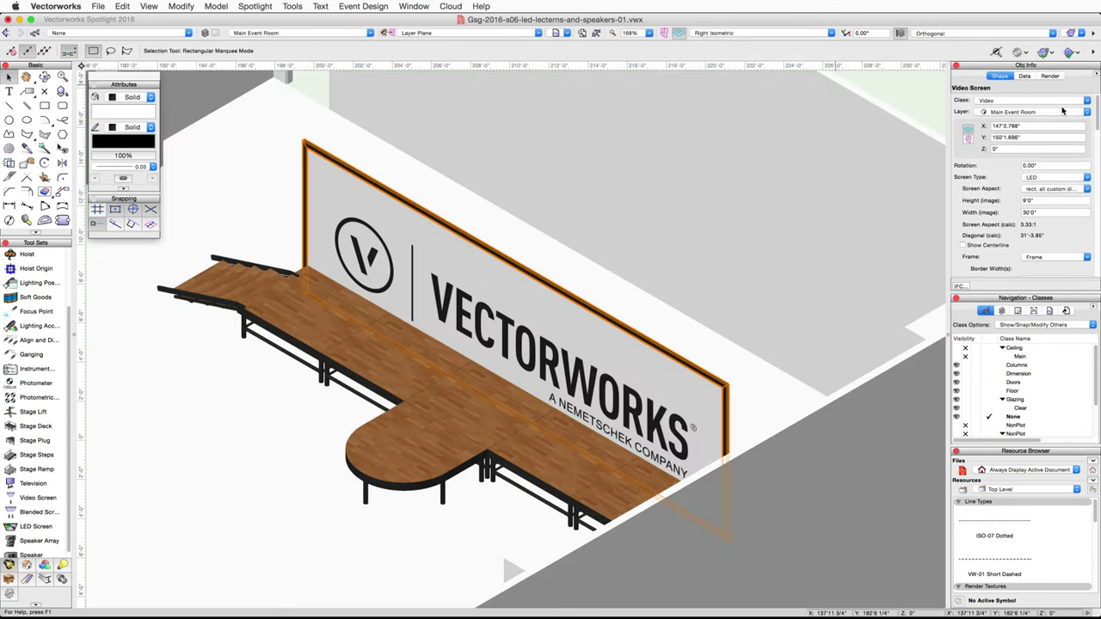
{"action": "key", "text": "x"}
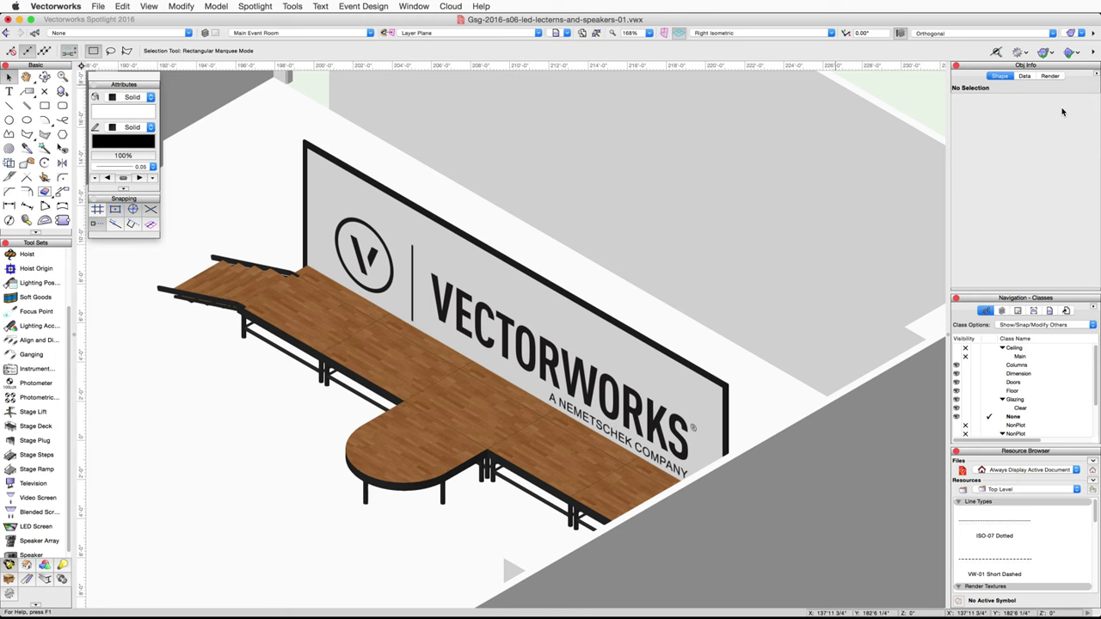
{"action": "left_click", "coordinate": [44, 76]}
{"action": "left_click_drag", "start_coordinate": [223, 413], "coordinate": [372, 545]}
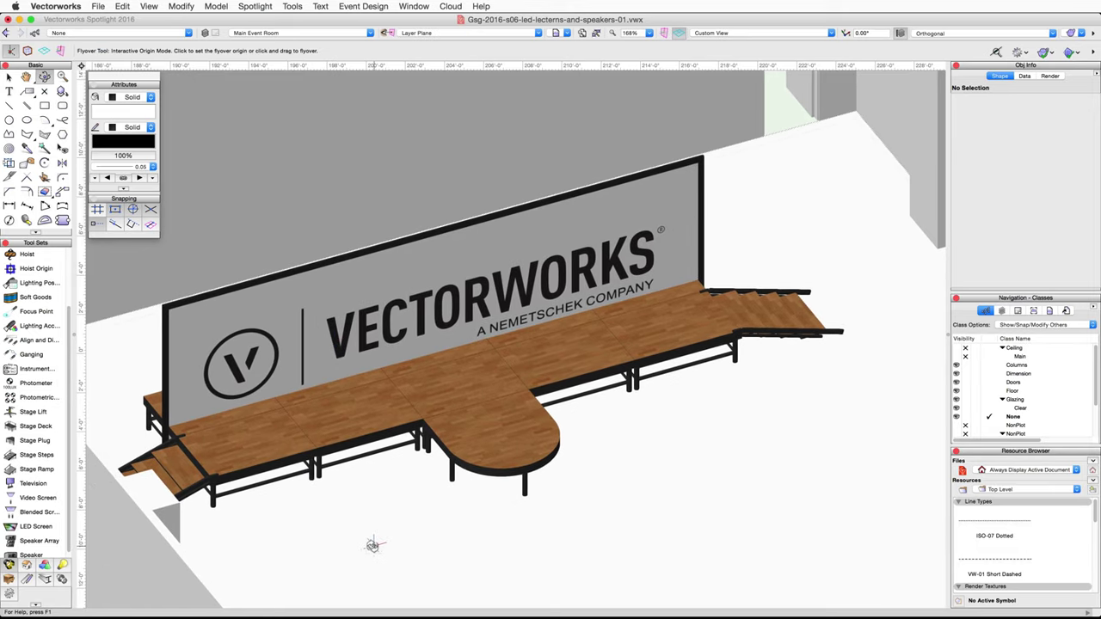
Step: Set the LED screen's Z to 2' and its image width to 29'4" in Object Info
{"action": "left_click", "coordinate": [9, 76]}
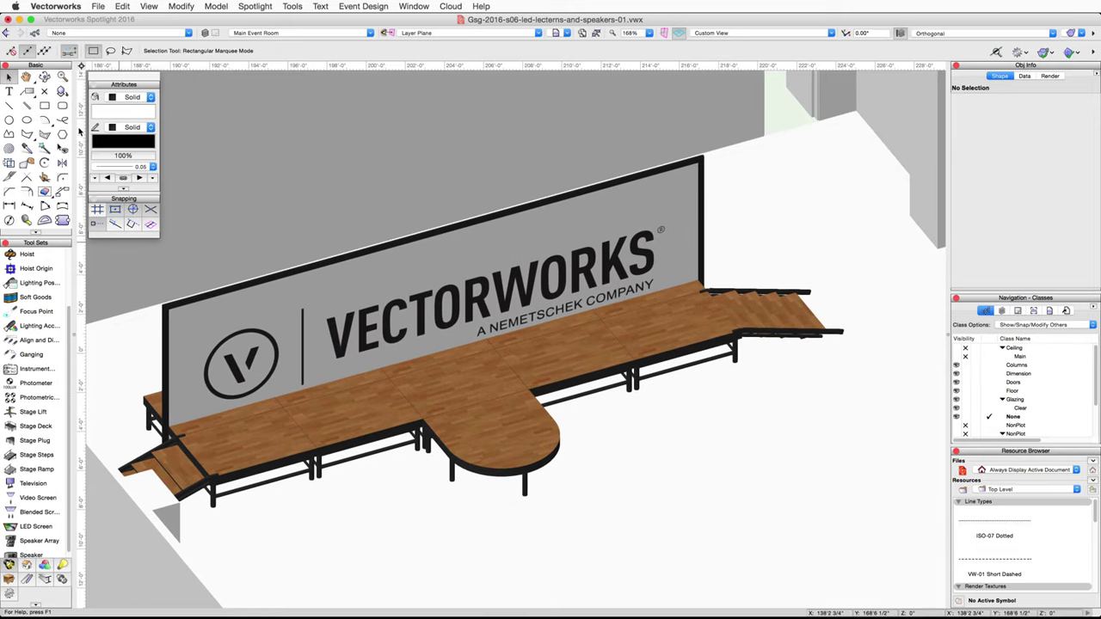
{"action": "left_click", "coordinate": [319, 306]}
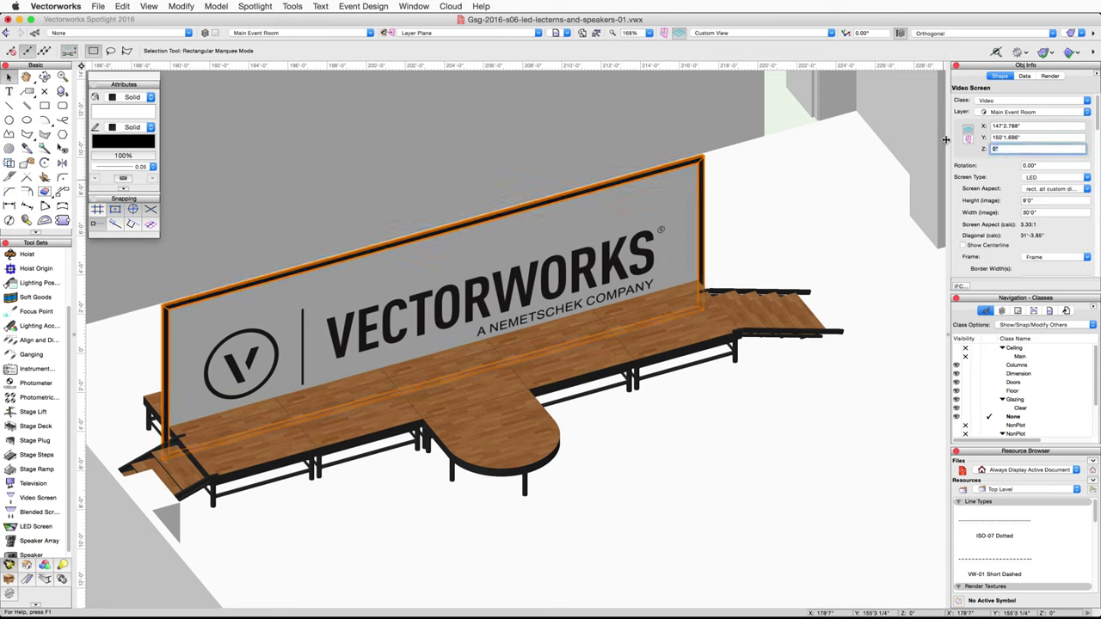
{"action": "type", "text": "2'"}
{"action": "key", "text": "Return"}
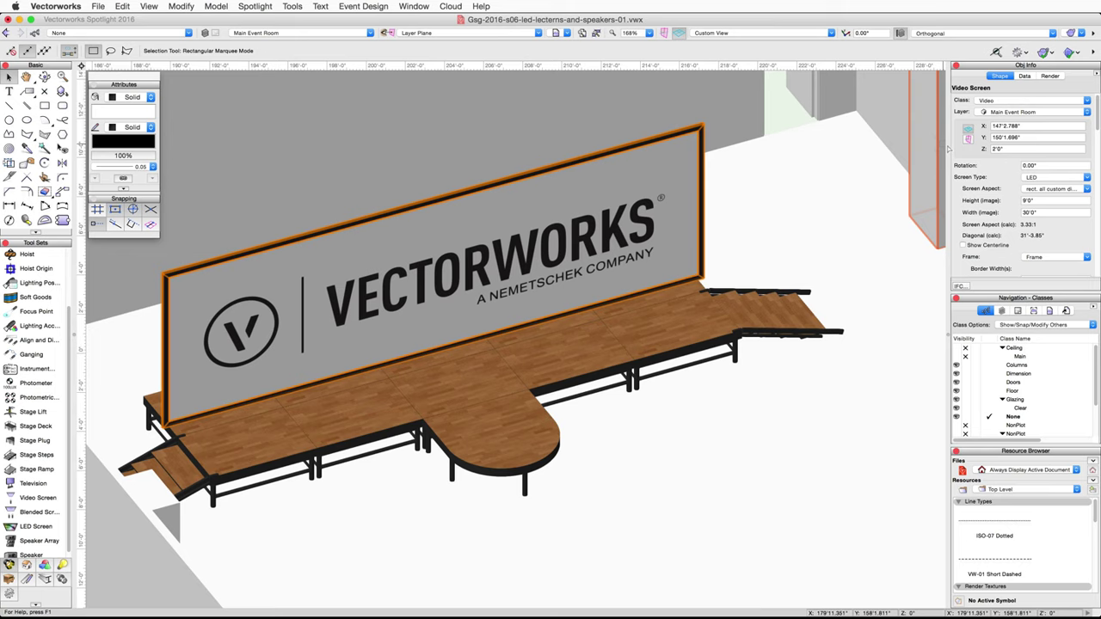
{"action": "left_click_drag", "start_coordinate": [1044, 214], "coordinate": [1006, 215]}
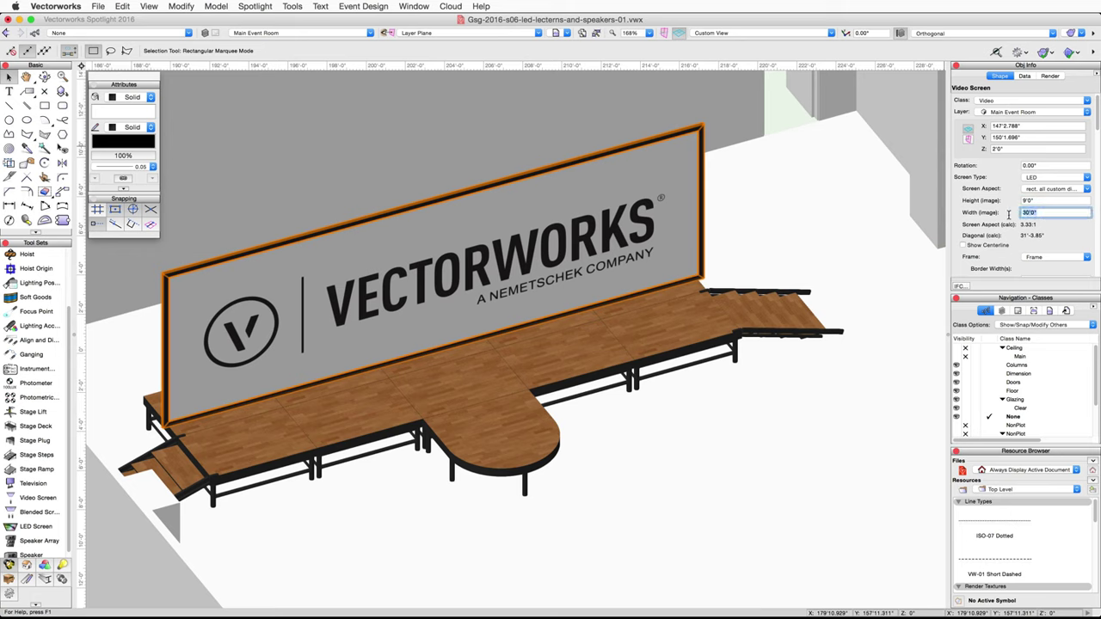
{"action": "type", "text": "29'4"}
{"action": "key", "text": "Return"}
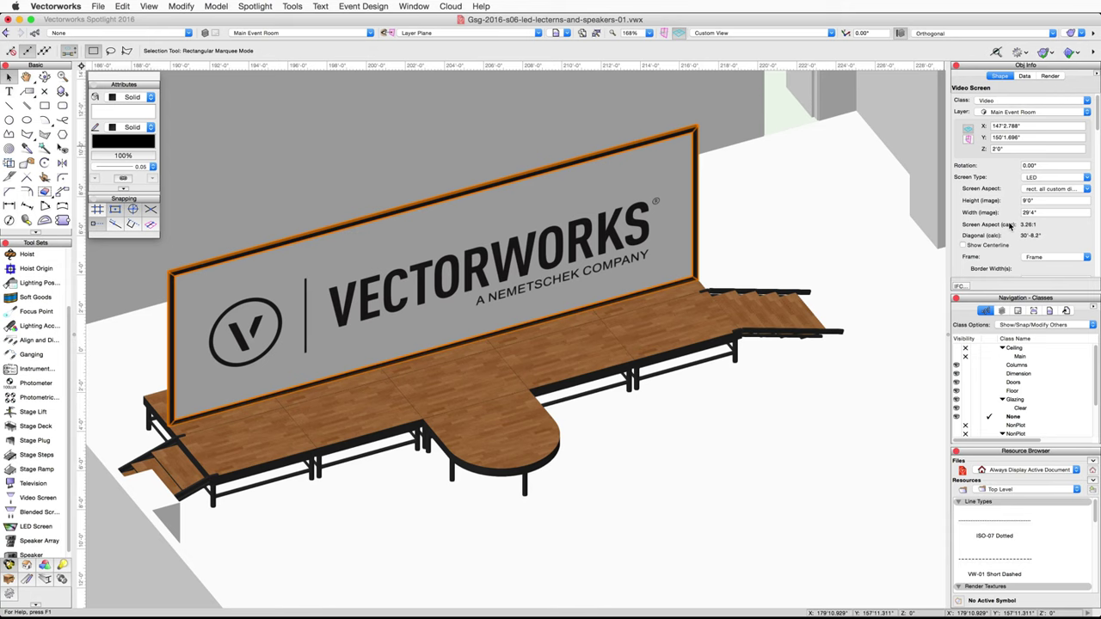
{"action": "scroll", "coordinate": [1011, 225], "scroll_direction": "down", "scroll_amount": 10}
{"action": "scroll", "coordinate": [1012, 224], "scroll_direction": "down", "scroll_amount": 10}
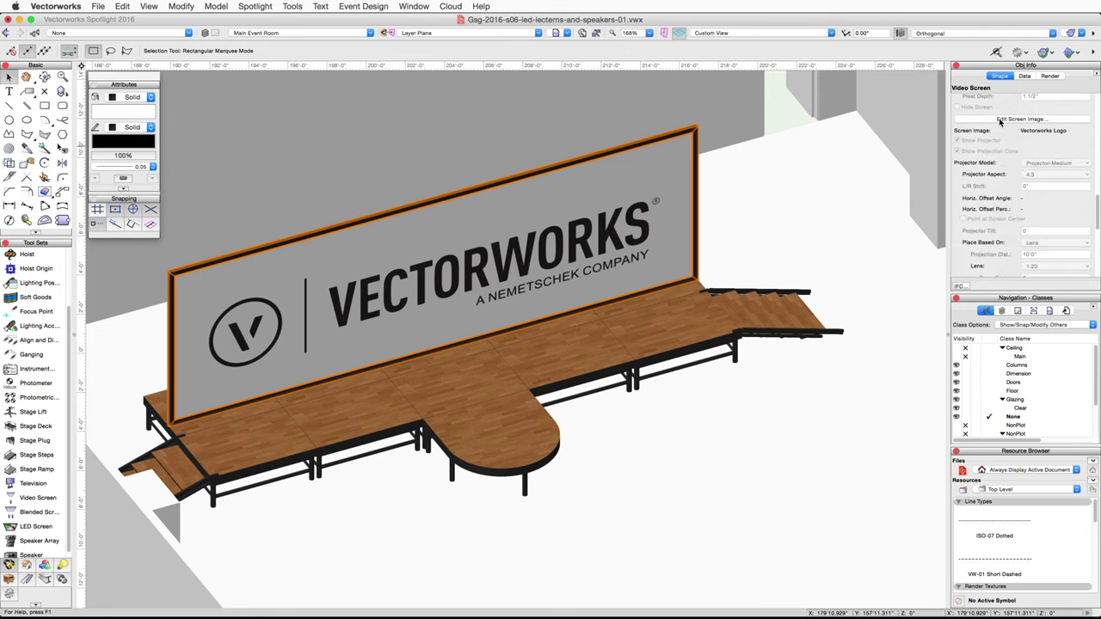
Step: Use VW Logo-Black-16x9 as the screen image with Vertical Shift -40
{"action": "left_click", "coordinate": [1000, 122]}
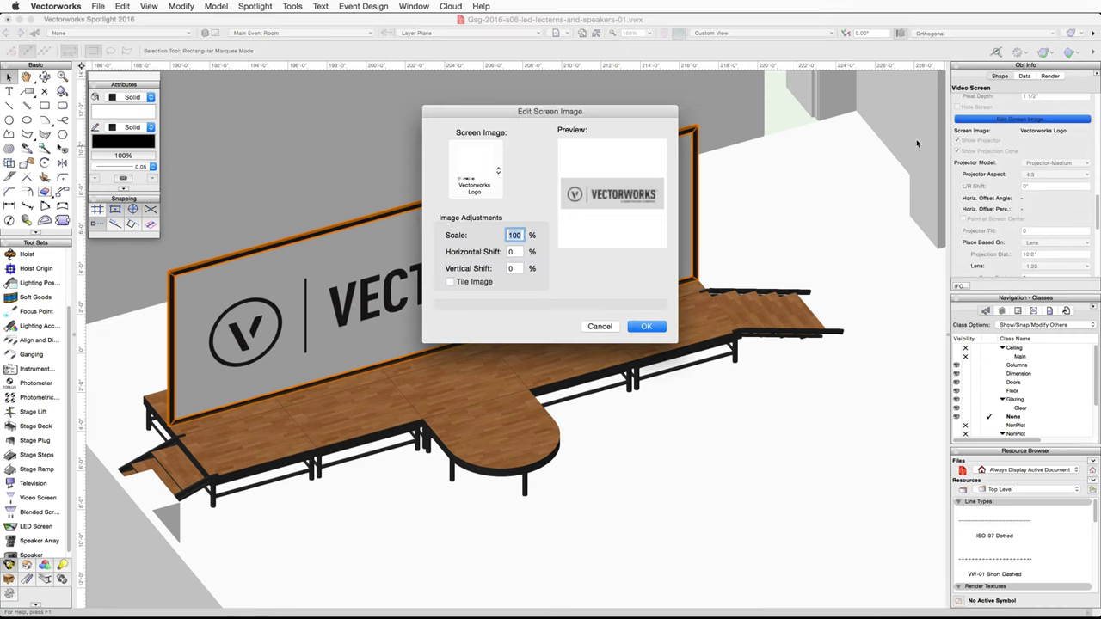
{"action": "left_click", "coordinate": [472, 173]}
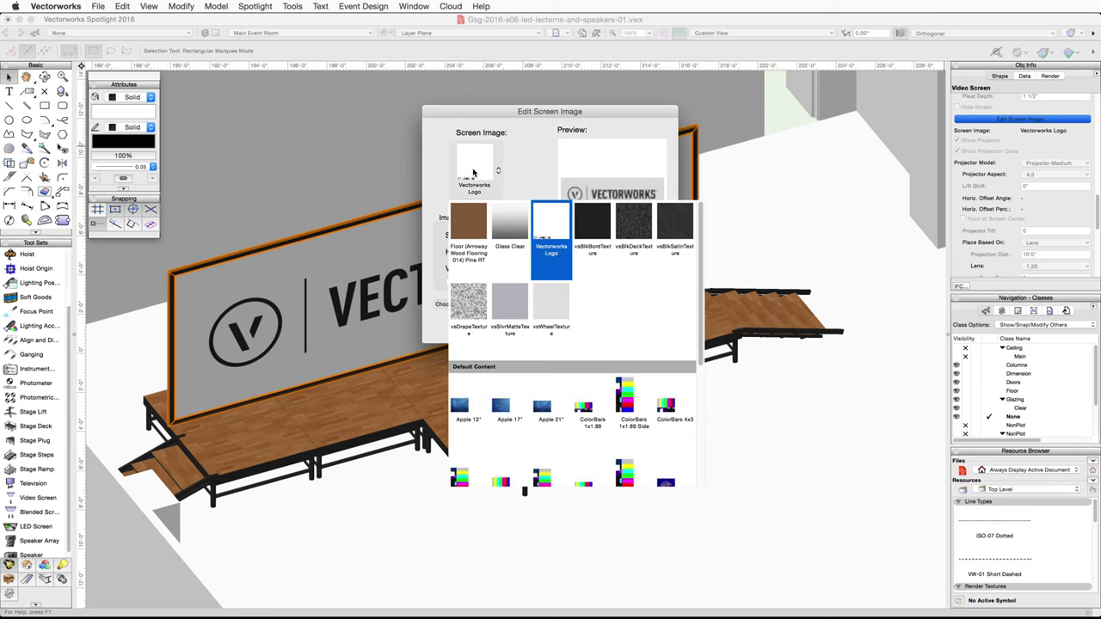
{"action": "scroll", "coordinate": [593, 406], "scroll_direction": "down", "scroll_amount": 3}
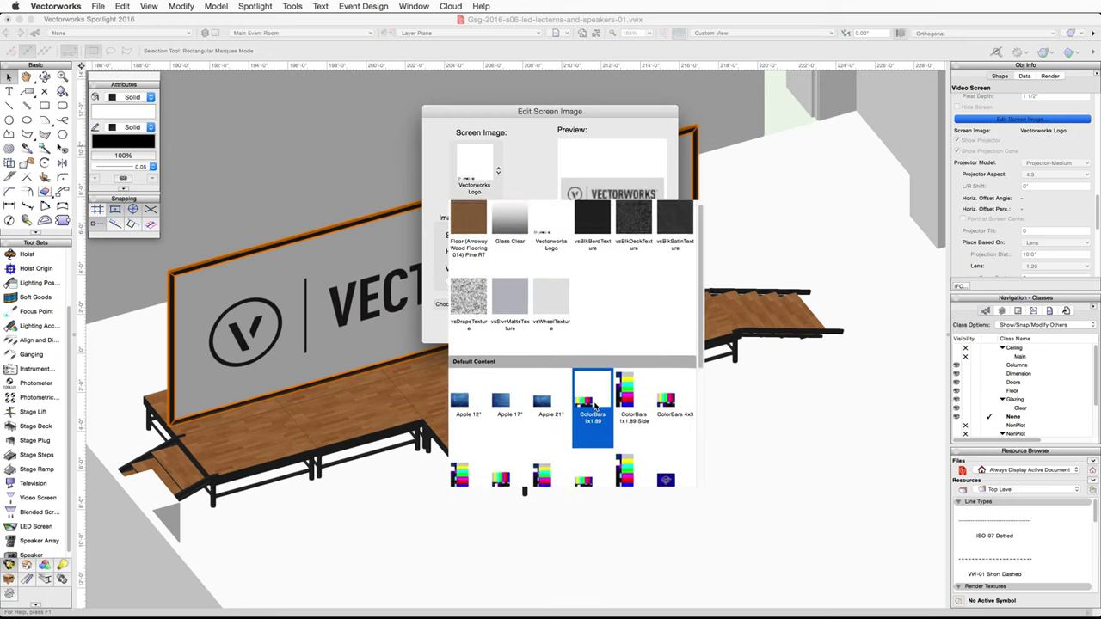
{"action": "scroll", "coordinate": [594, 406], "scroll_direction": "down", "scroll_amount": 1}
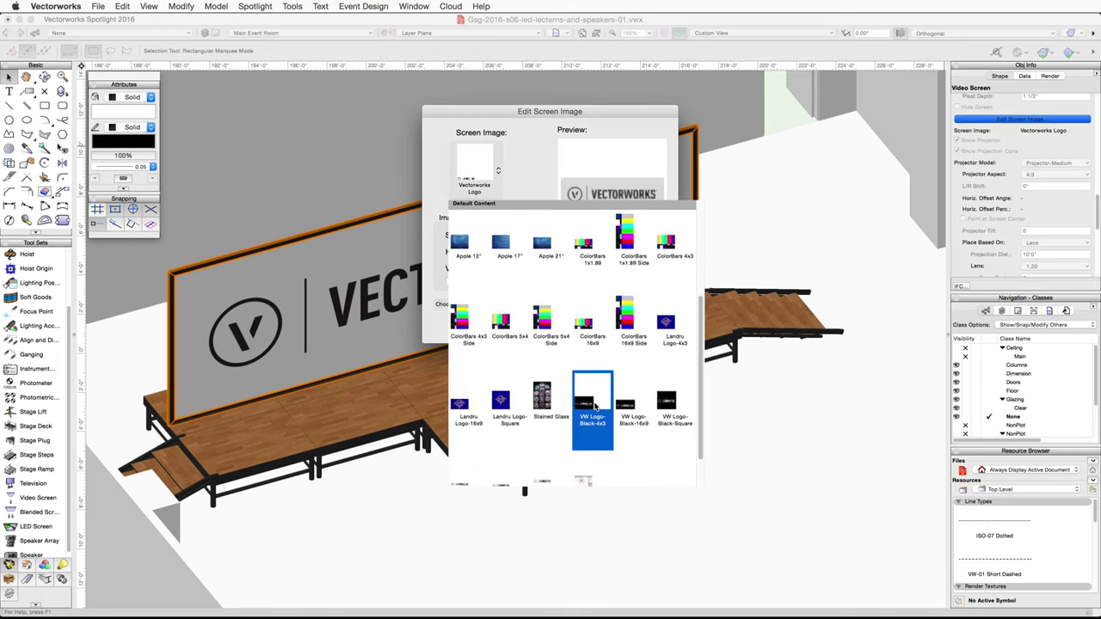
{"action": "left_click", "coordinate": [641, 436]}
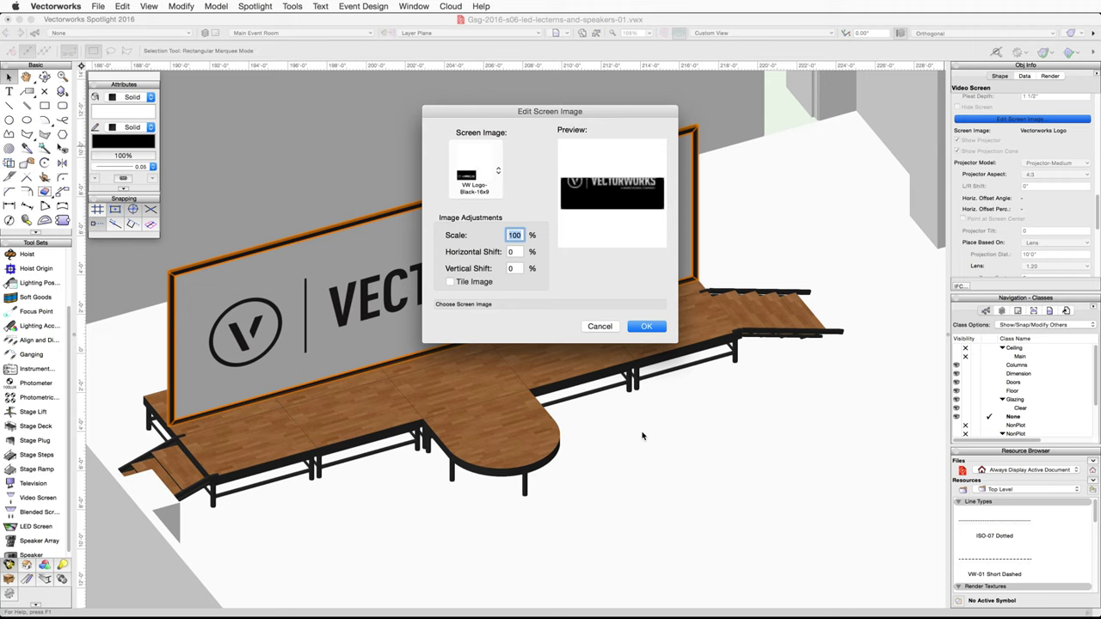
{"action": "left_click", "coordinate": [508, 270]}
{"action": "left_click", "coordinate": [508, 269]}
{"action": "type", "text": "-40"}
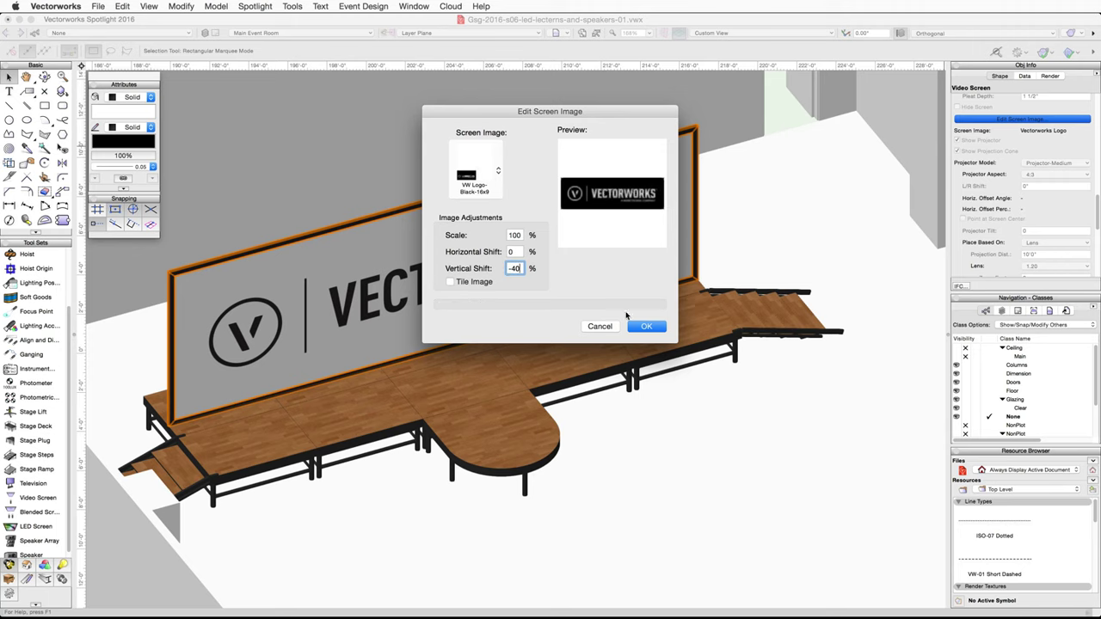
{"action": "left_click", "coordinate": [647, 326]}
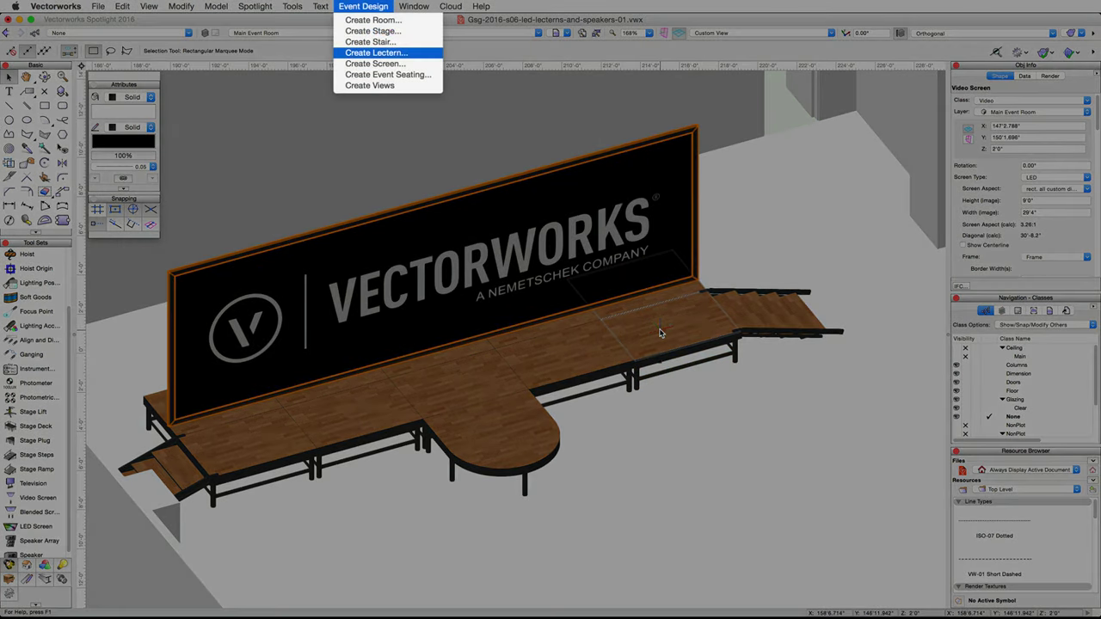
Step: Switch to Top/Plan view and launch Event Design > Create Lectern
{"action": "left_click", "coordinate": [831, 33]}
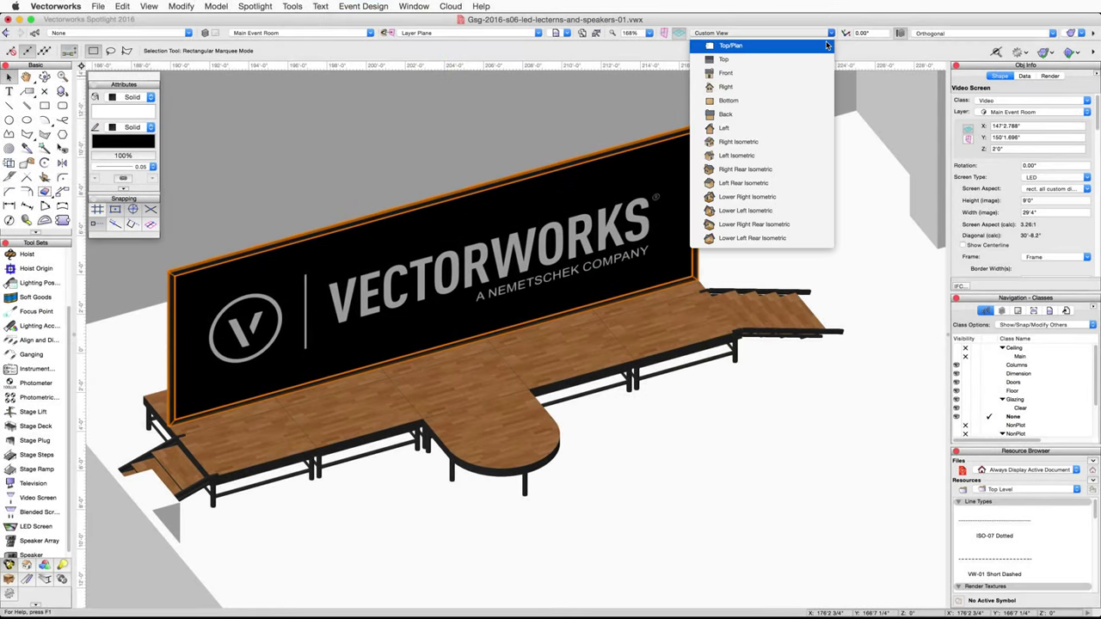
{"action": "left_click", "coordinate": [825, 45]}
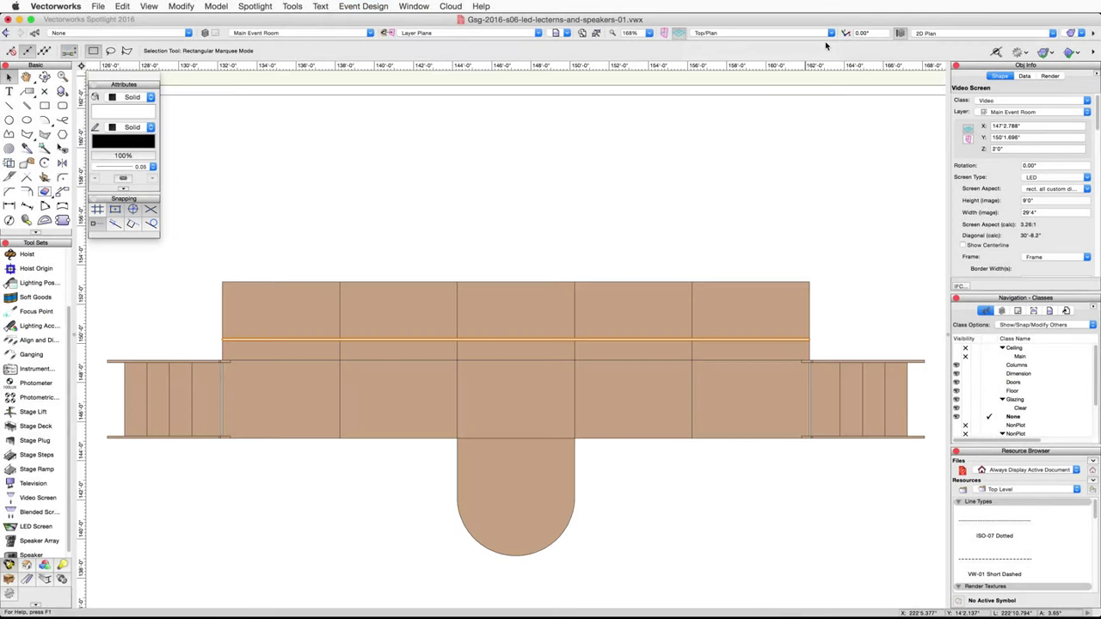
{"action": "left_click", "coordinate": [379, 8]}
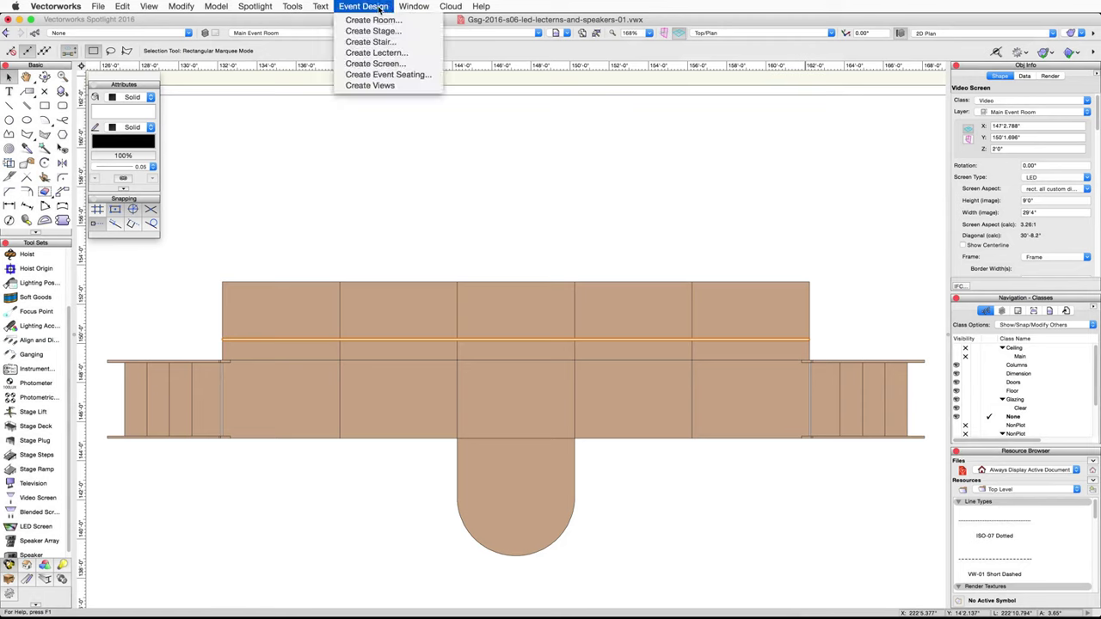
{"action": "left_click", "coordinate": [402, 53]}
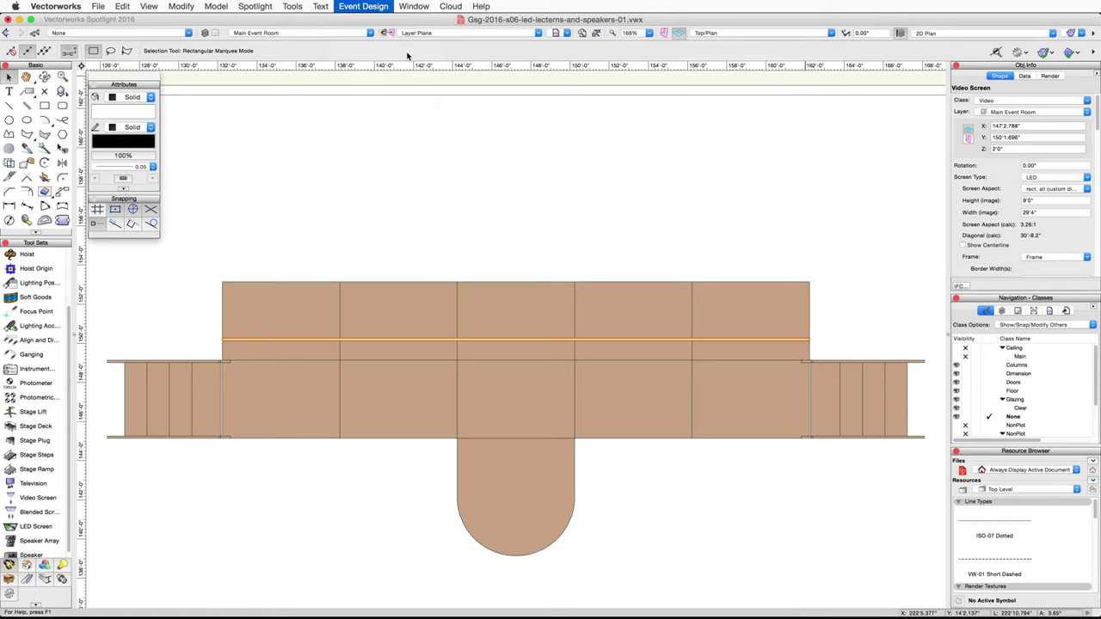
Step: Configure a Lectern 4 lectern with Custom Attributes on and No Texture RT
{"action": "left_click", "coordinate": [565, 140]}
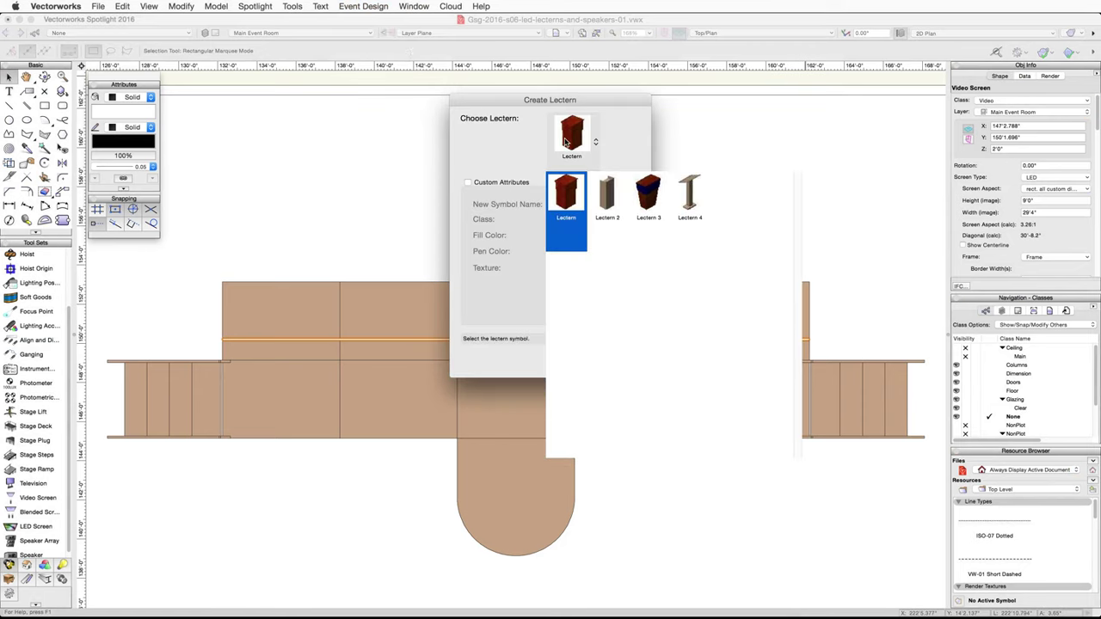
{"action": "left_click", "coordinate": [682, 201]}
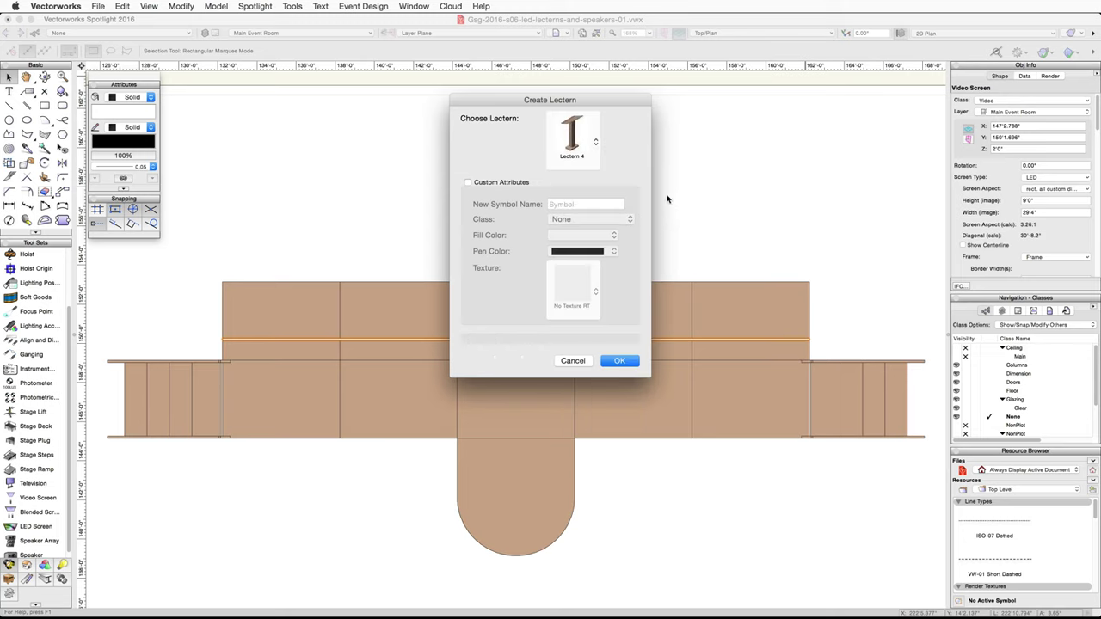
{"action": "left_click", "coordinate": [467, 183]}
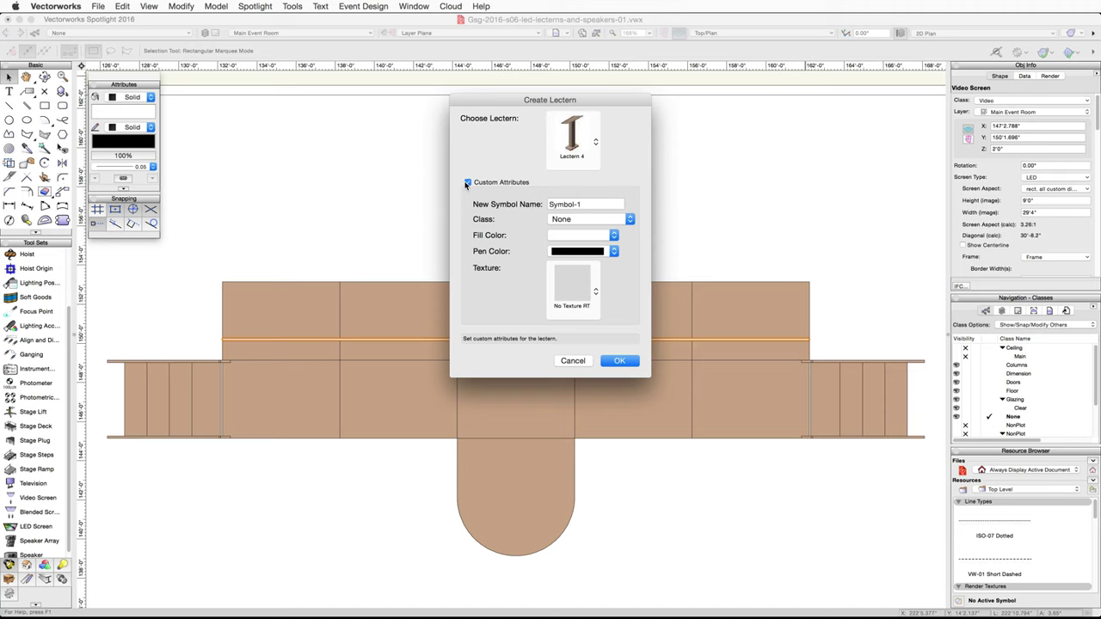
{"action": "left_click", "coordinate": [578, 279]}
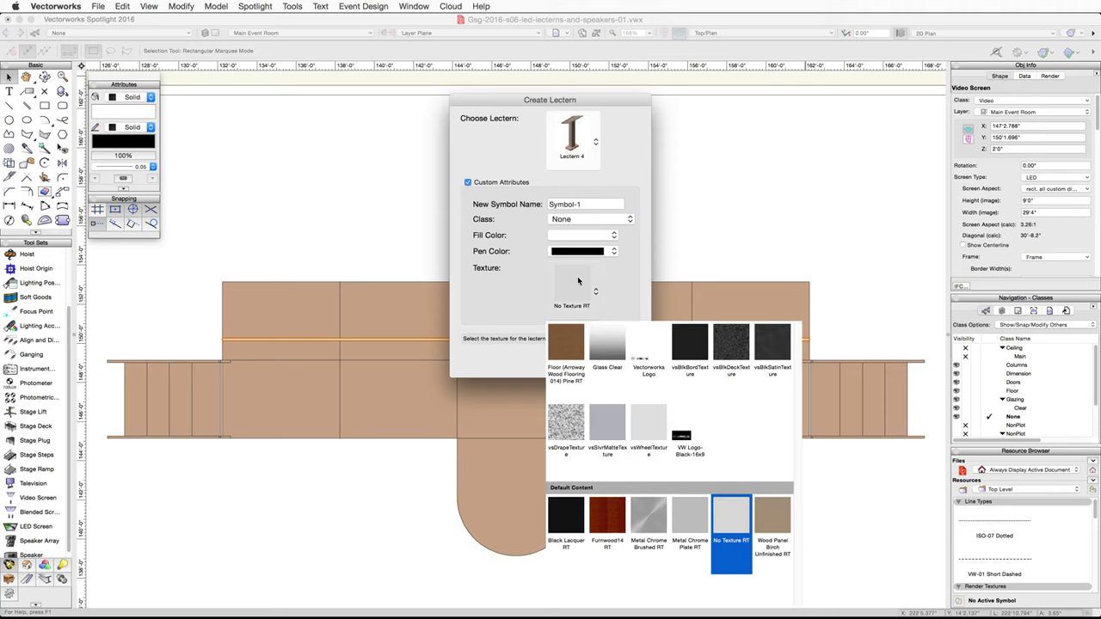
{"action": "left_click", "coordinate": [743, 533]}
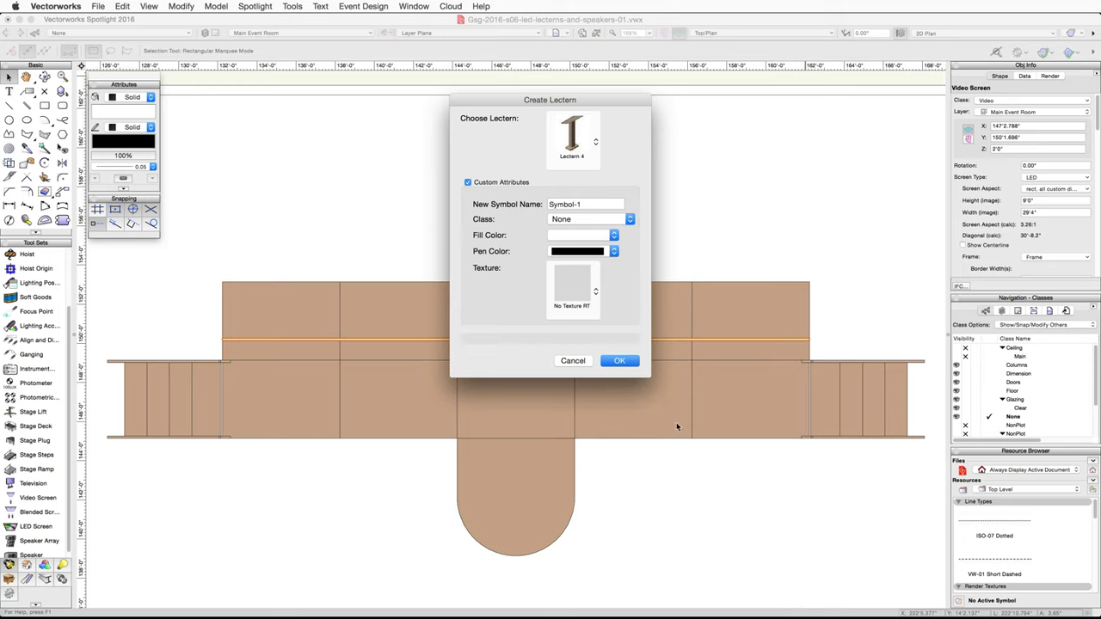
{"action": "left_click", "coordinate": [621, 361]}
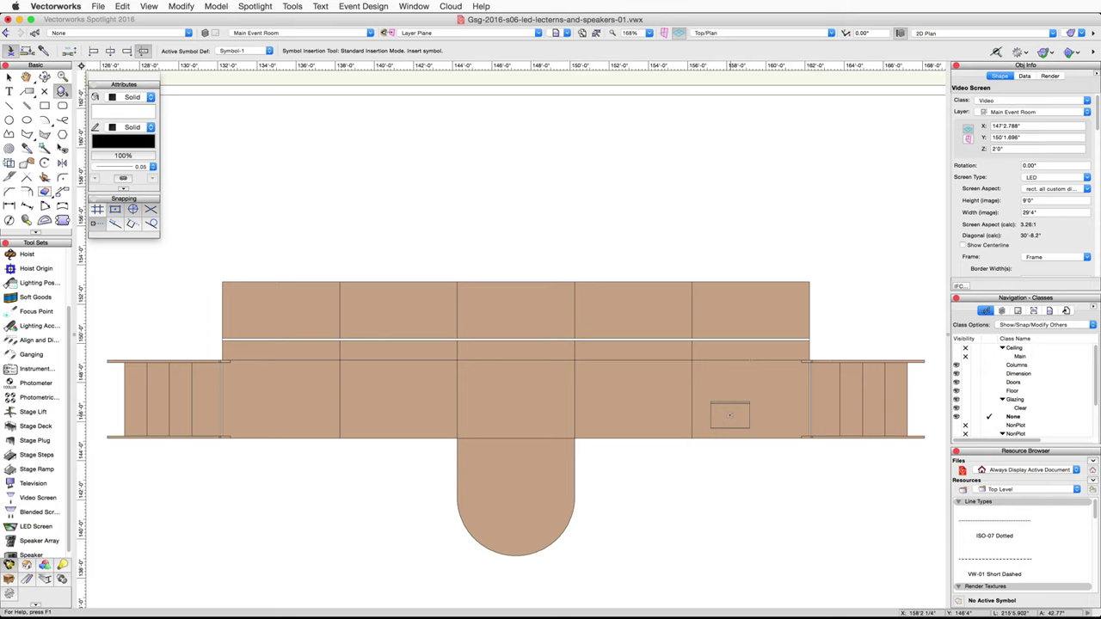
Step: Insert the Symbol-1 lectern at the deck's right front, rotated -30°
{"action": "left_click", "coordinate": [729, 416]}
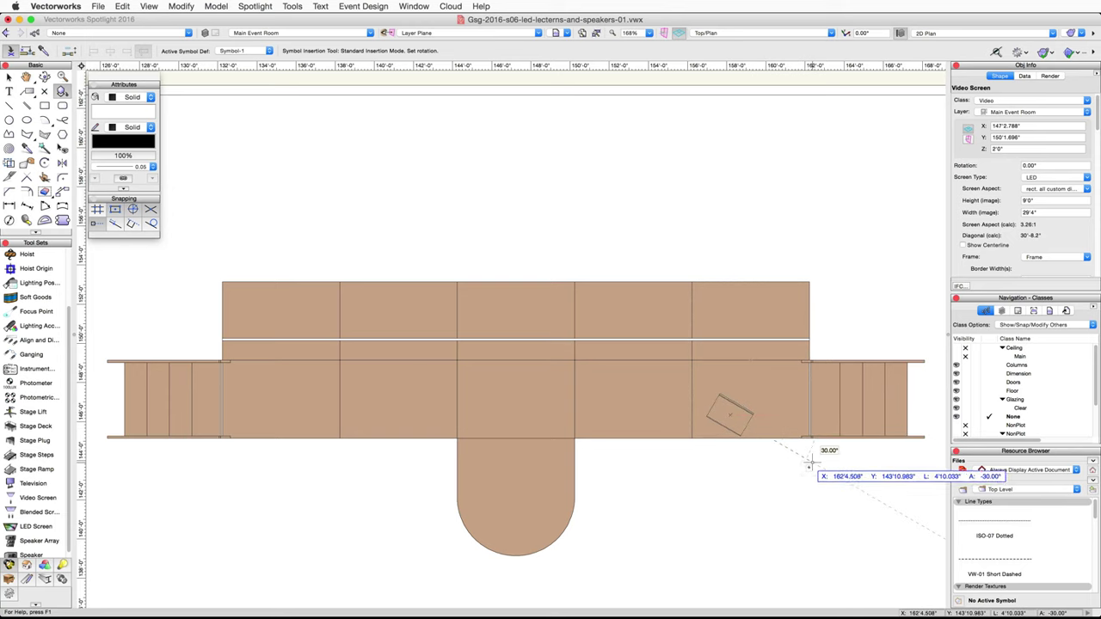
{"action": "left_click", "coordinate": [810, 464]}
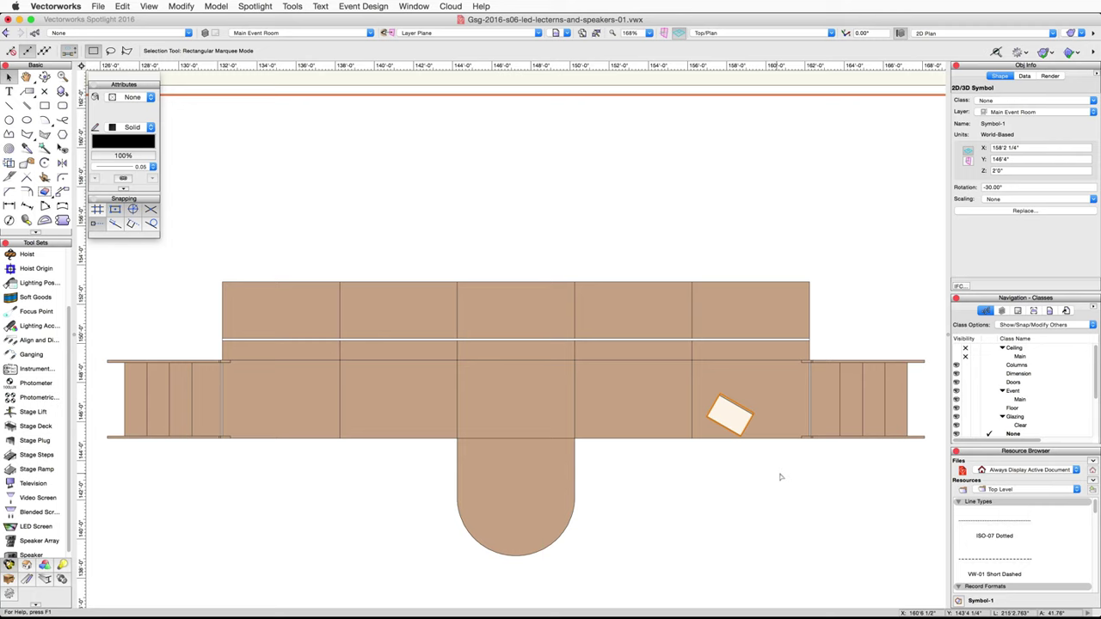
Step: Mirror-duplicate the lectern to the left front across a vertical axis through the stage centre
{"action": "left_click", "coordinate": [516, 391]}
{"action": "left_click", "coordinate": [158, 252]}
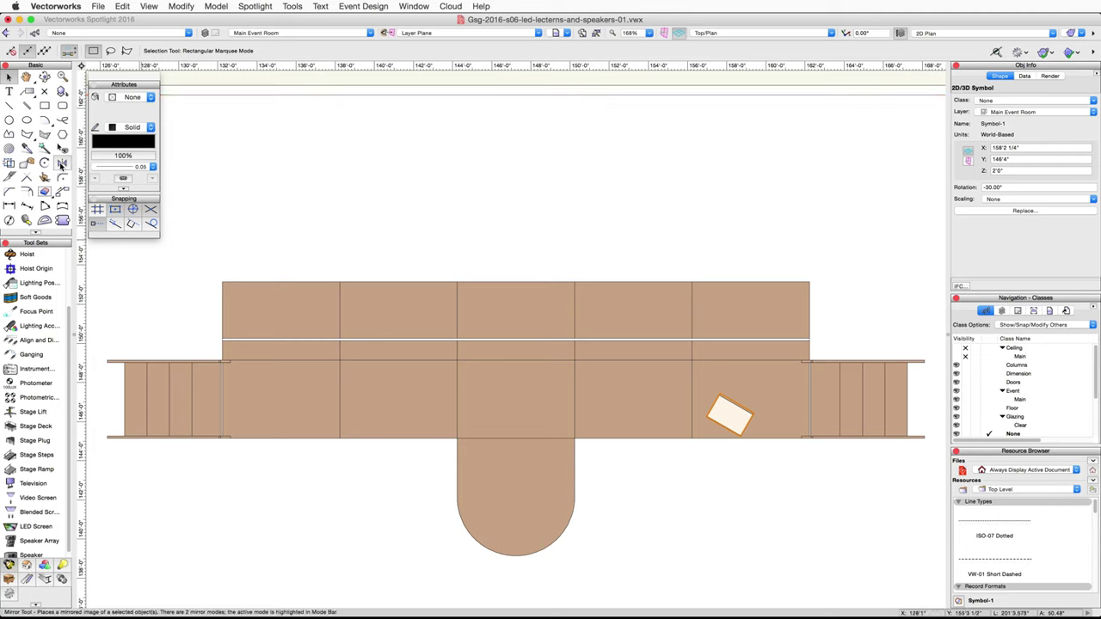
{"action": "left_click", "coordinate": [62, 163]}
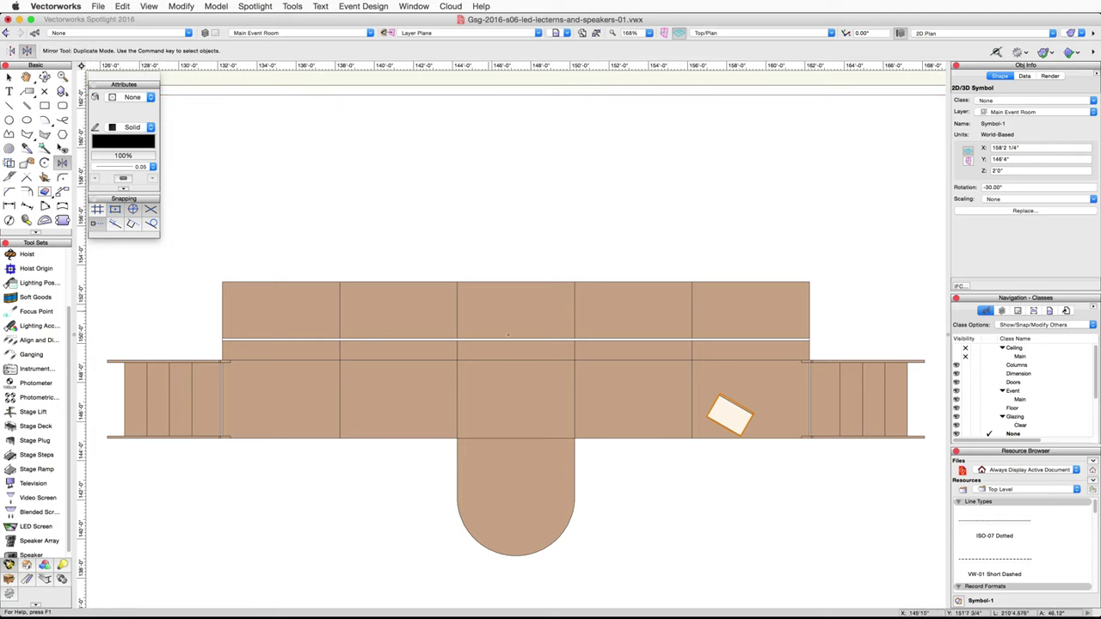
{"action": "left_click", "coordinate": [515, 361]}
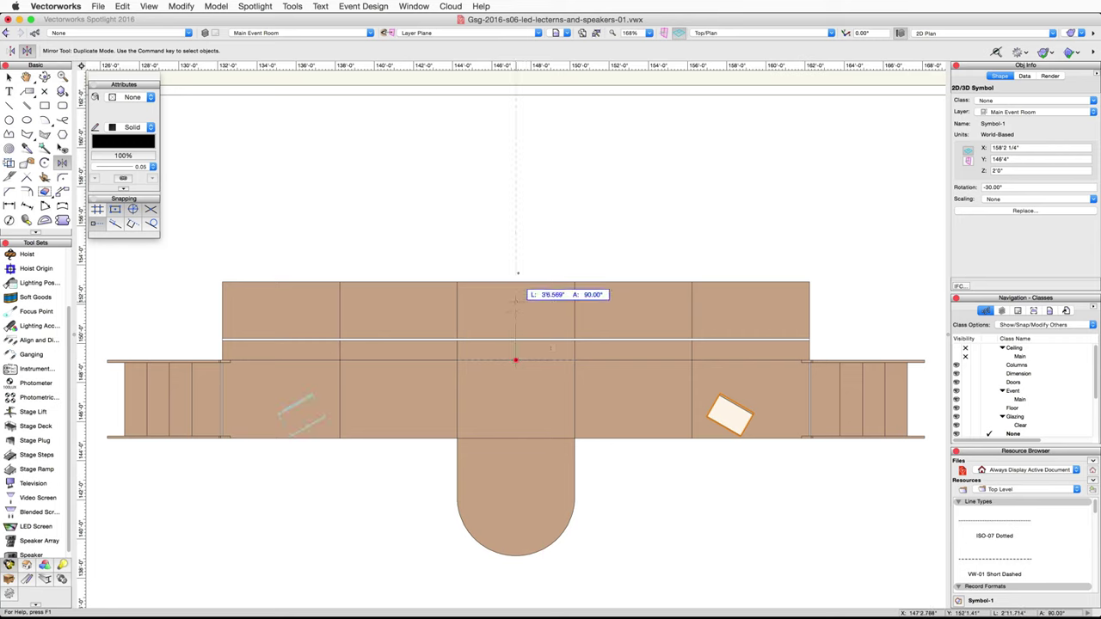
{"action": "left_click", "coordinate": [516, 219]}
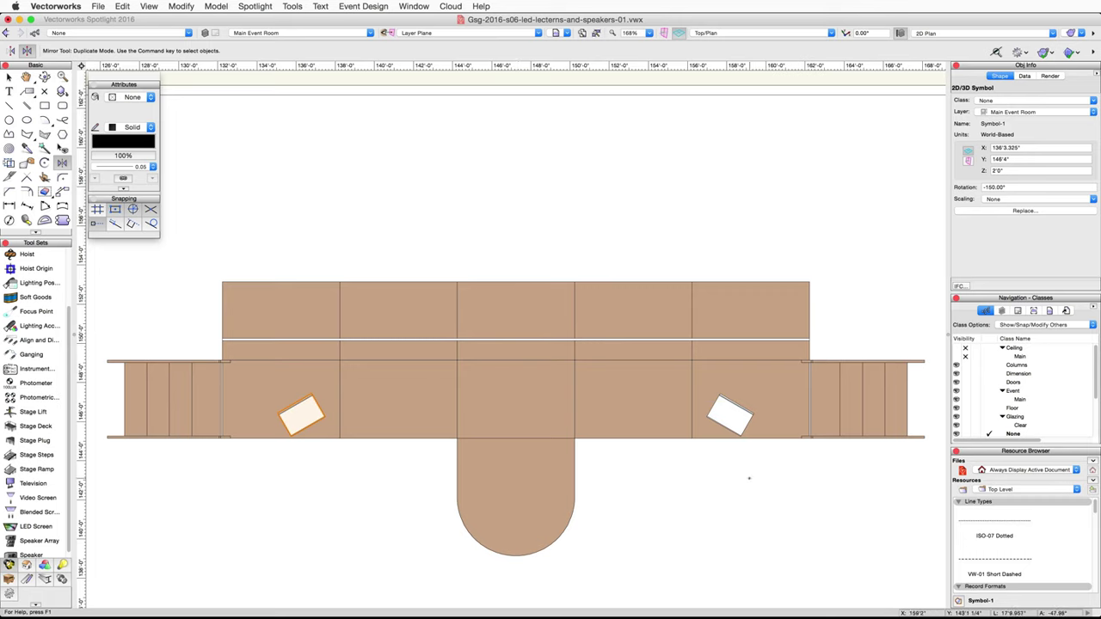
Step: Select both lecterns and assign them to a new class named 'Lecterns'
{"action": "key", "text": "x"}
{"action": "left_click", "coordinate": [737, 423], "text": "shift"}
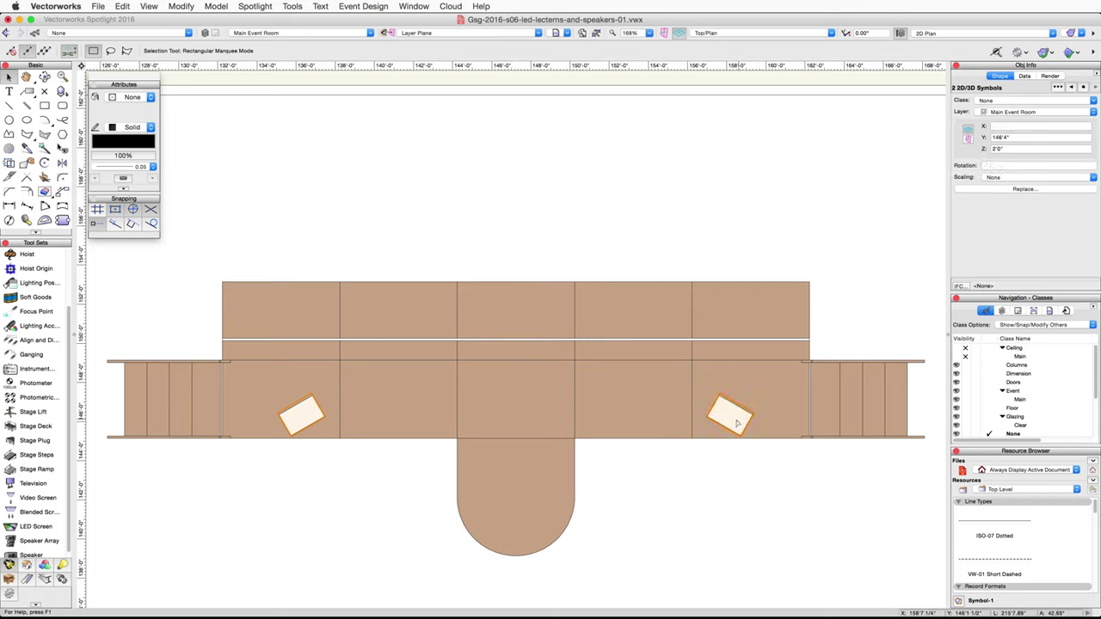
{"action": "left_click", "coordinate": [1093, 102]}
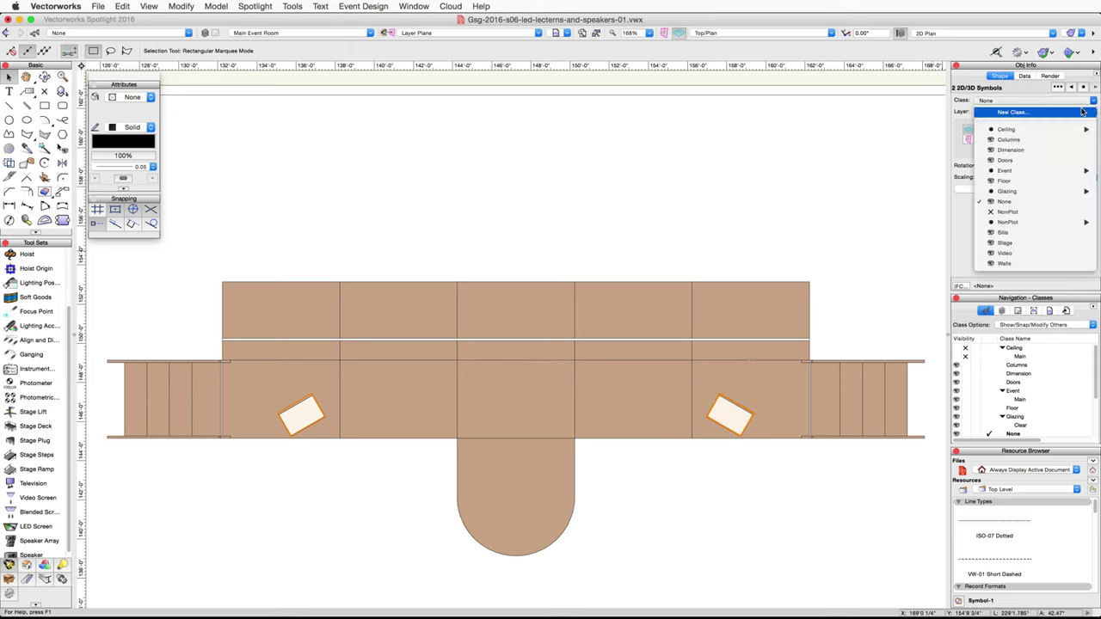
{"action": "left_click", "coordinate": [1019, 110]}
{"action": "type", "text": "Lecterns"}
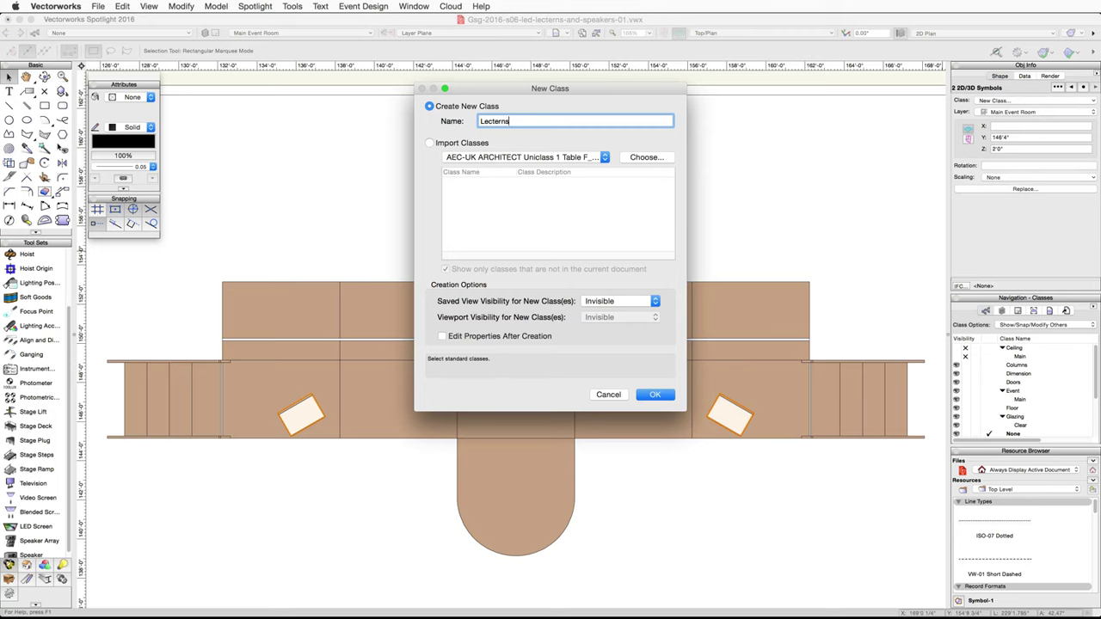
{"action": "left_click", "coordinate": [651, 396]}
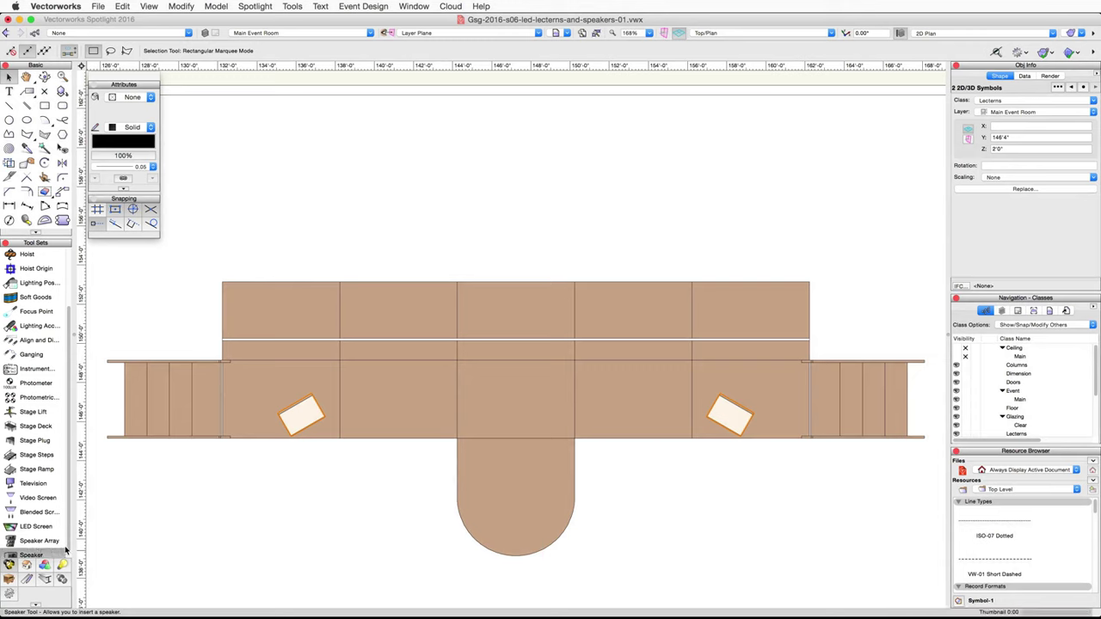
Step: Set Speaker tool defaults to Yamaha C112v, Tripod support, 4' stand height
{"action": "left_click", "coordinate": [9, 564]}
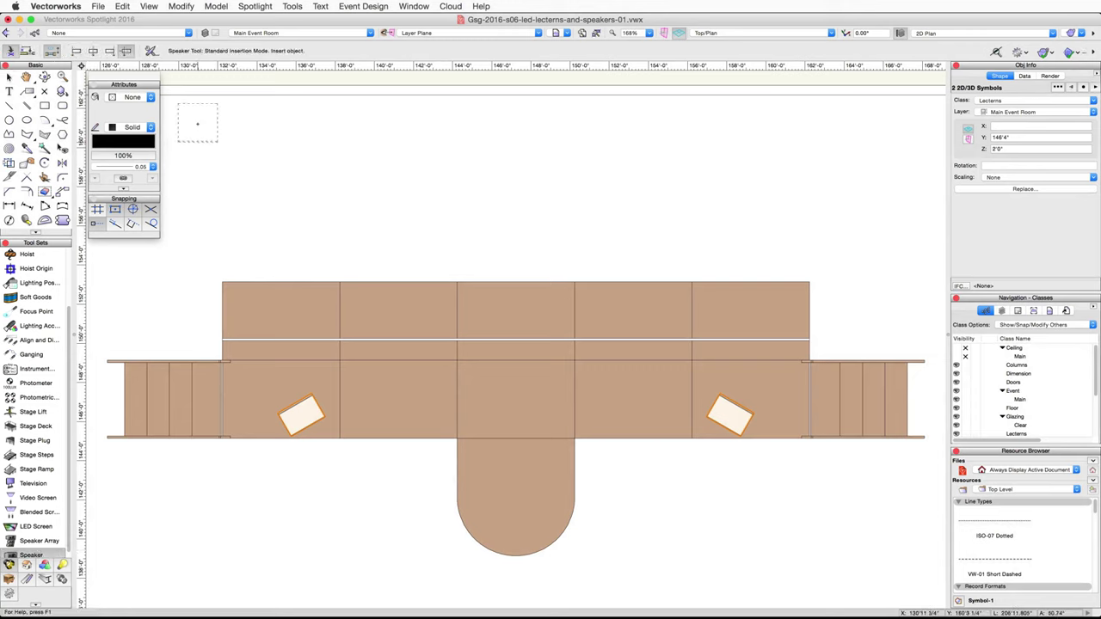
{"action": "left_click", "coordinate": [151, 51]}
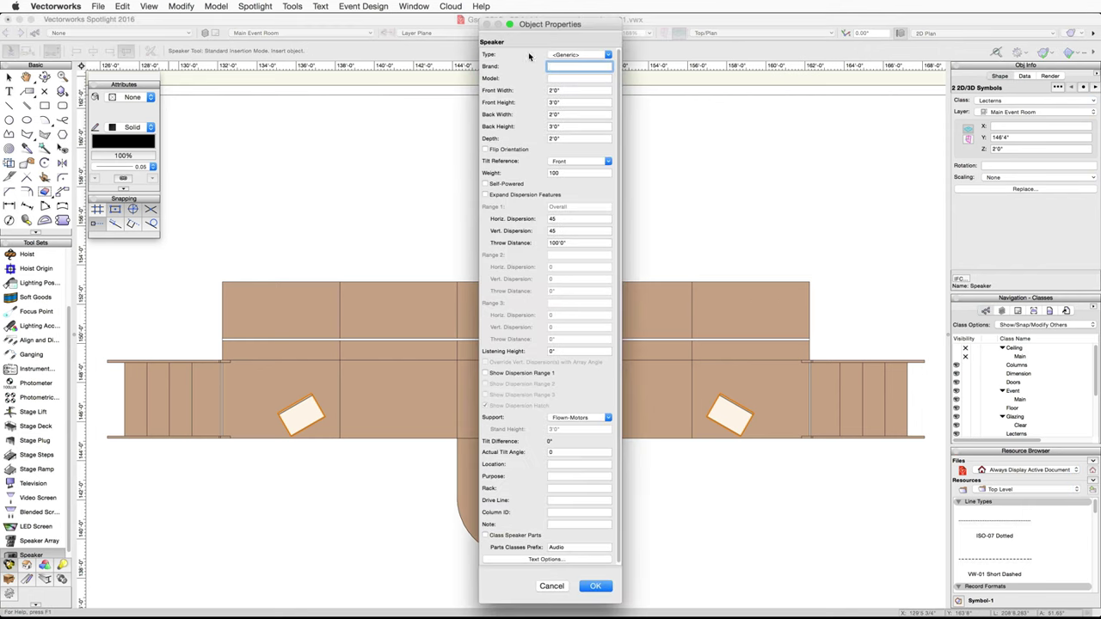
{"action": "left_click", "coordinate": [601, 55]}
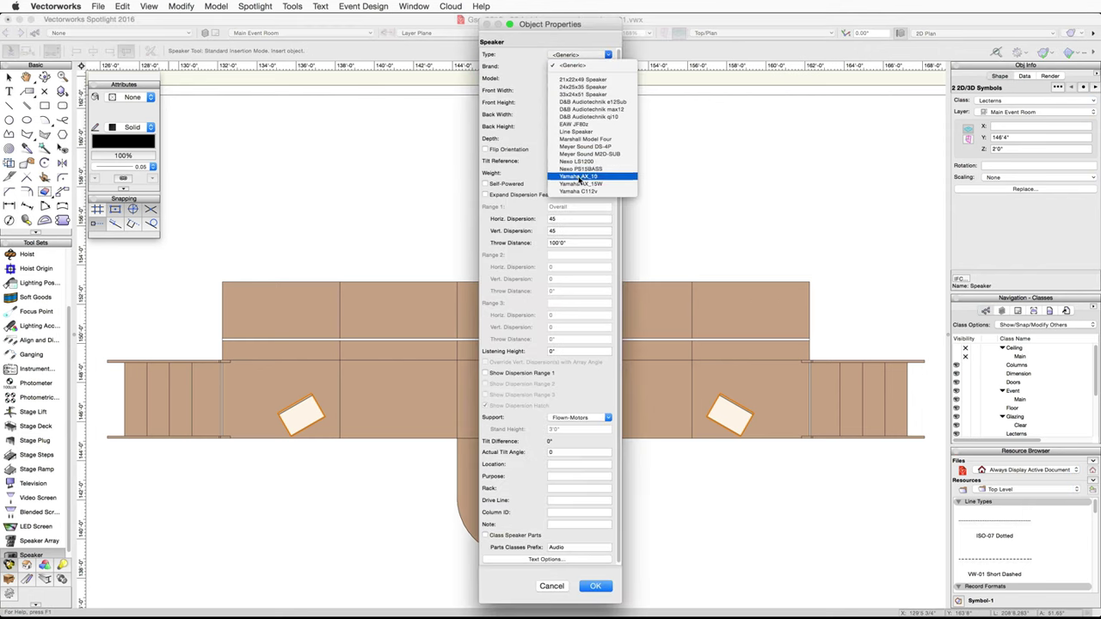
{"action": "left_click", "coordinate": [579, 191]}
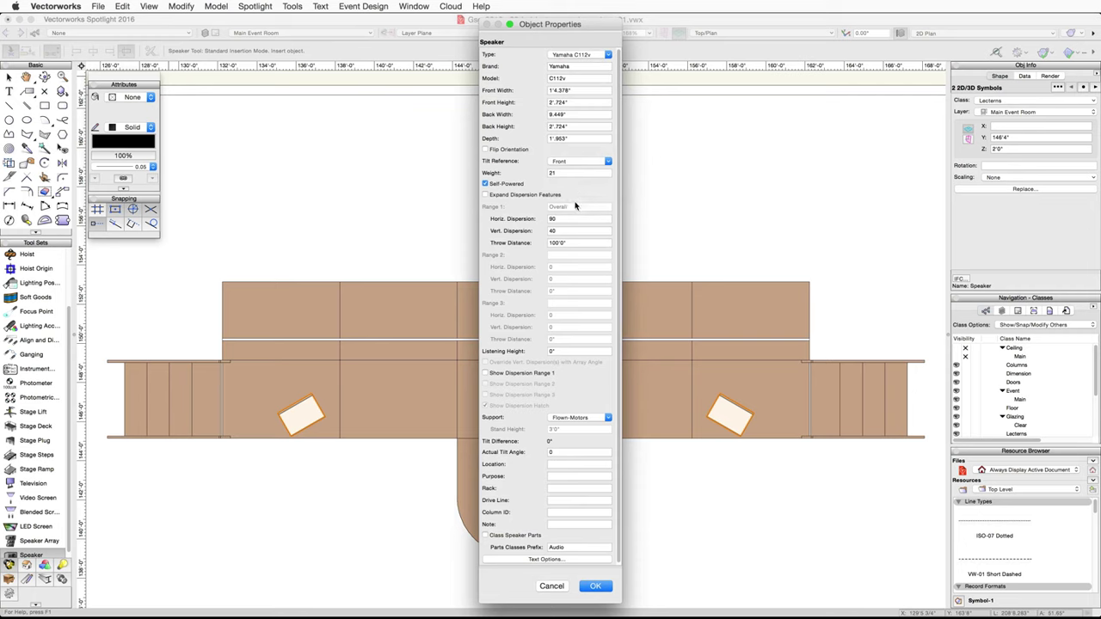
{"action": "left_click", "coordinate": [600, 418]}
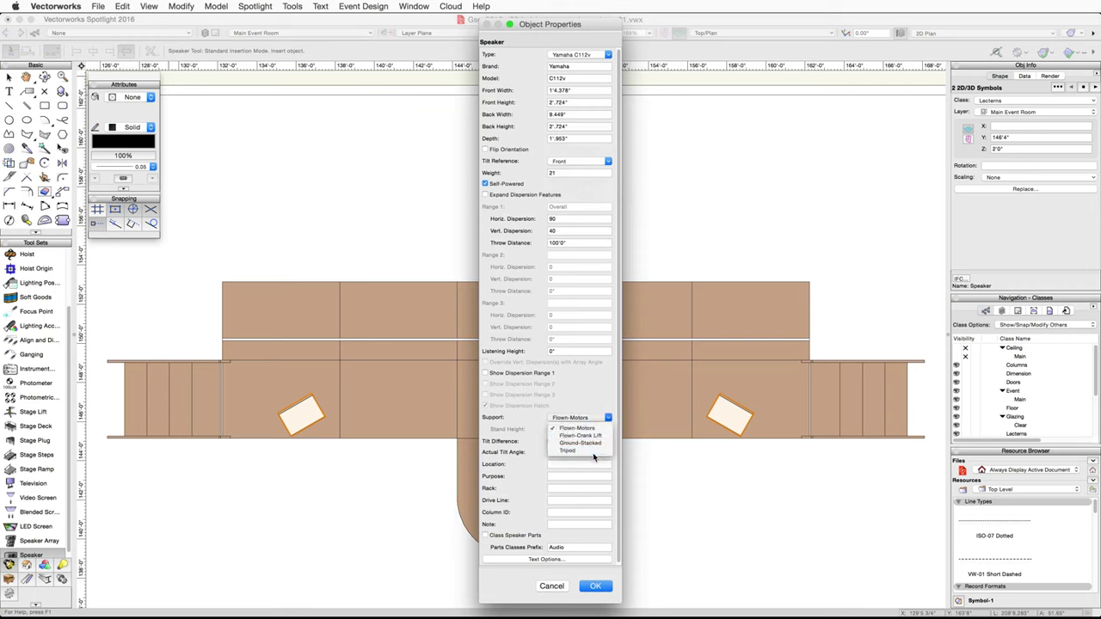
{"action": "left_click", "coordinate": [594, 449]}
{"action": "left_click", "coordinate": [560, 428]}
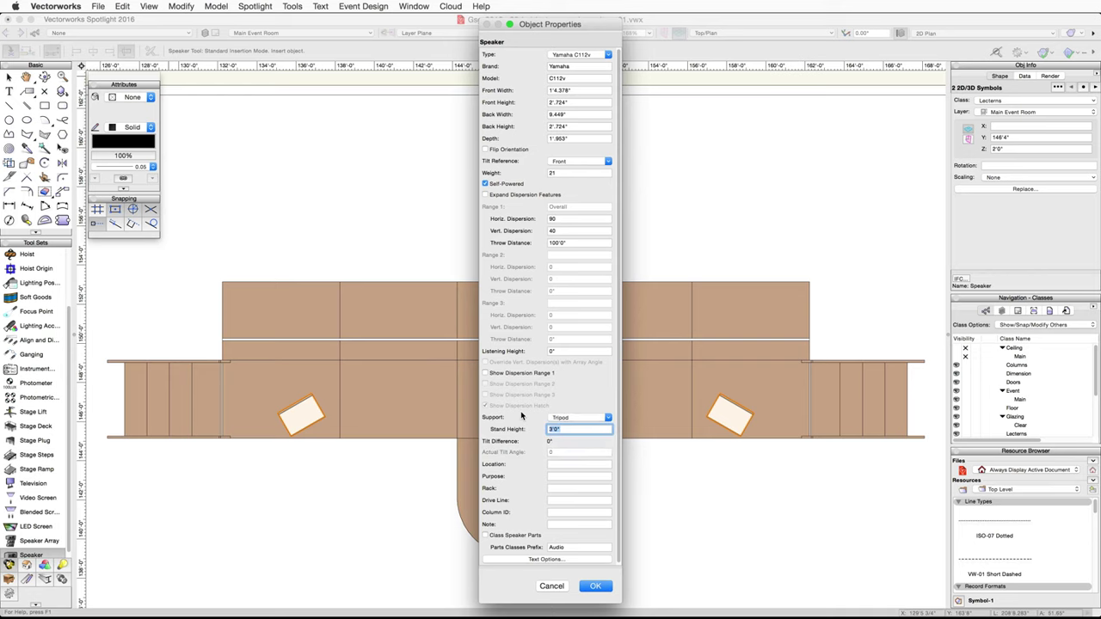
{"action": "type", "text": "4"}
{"action": "left_click", "coordinate": [594, 586]}
Step: Place a tripod speaker just right of the stage
{"action": "middle_click_drag", "start_coordinate": [852, 537], "coordinate": [476, 541]}
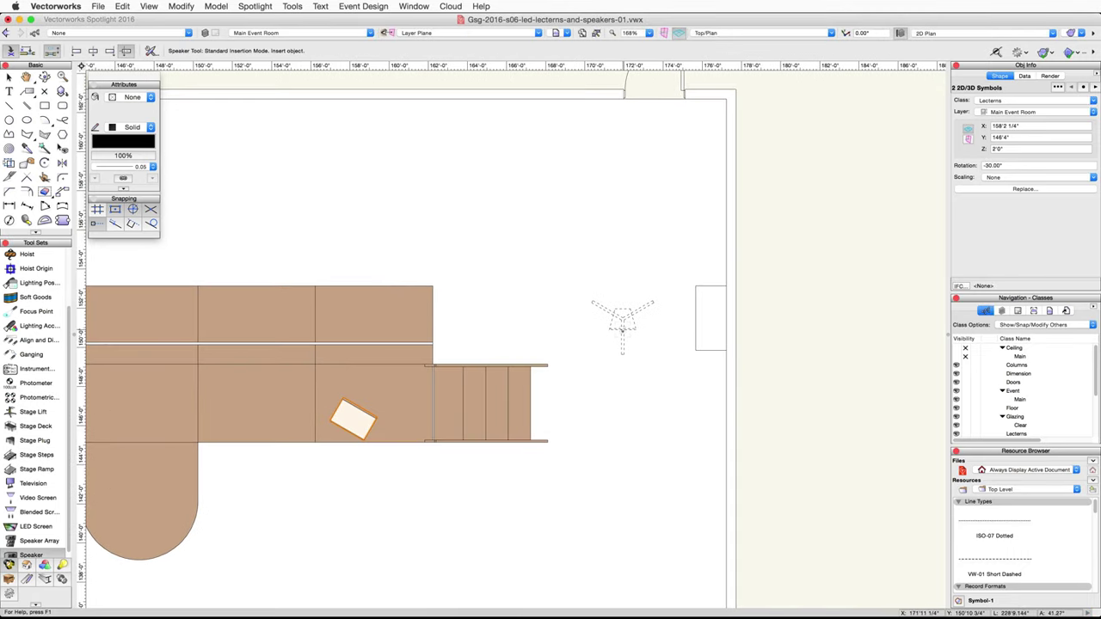
{"action": "left_click", "coordinate": [622, 325]}
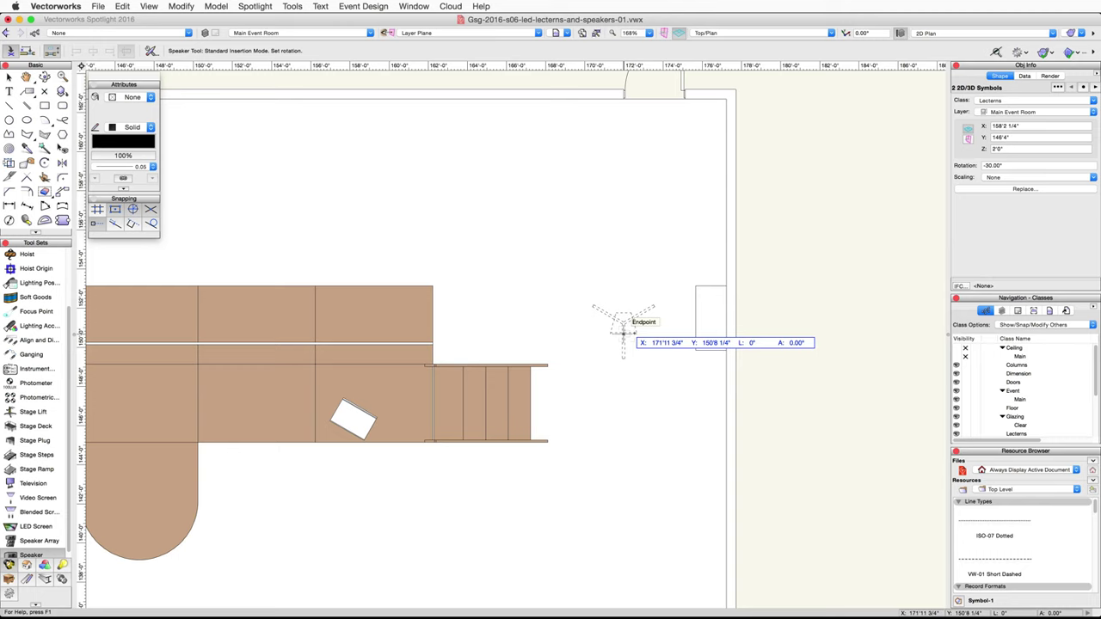
{"action": "left_click", "coordinate": [691, 329]}
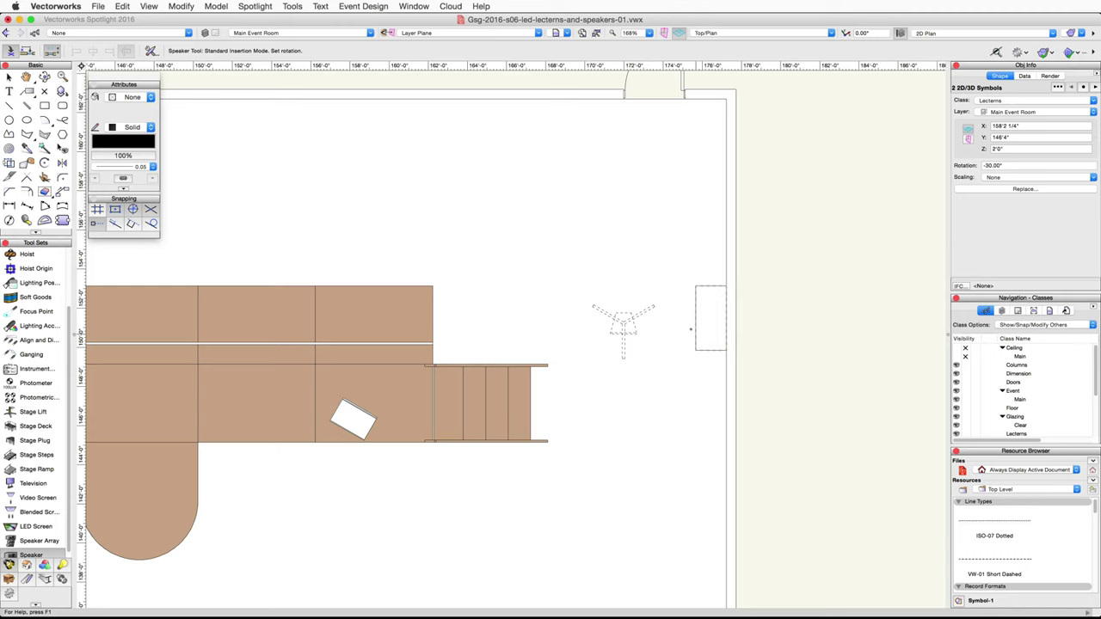
{"action": "left_click", "coordinate": [690, 329]}
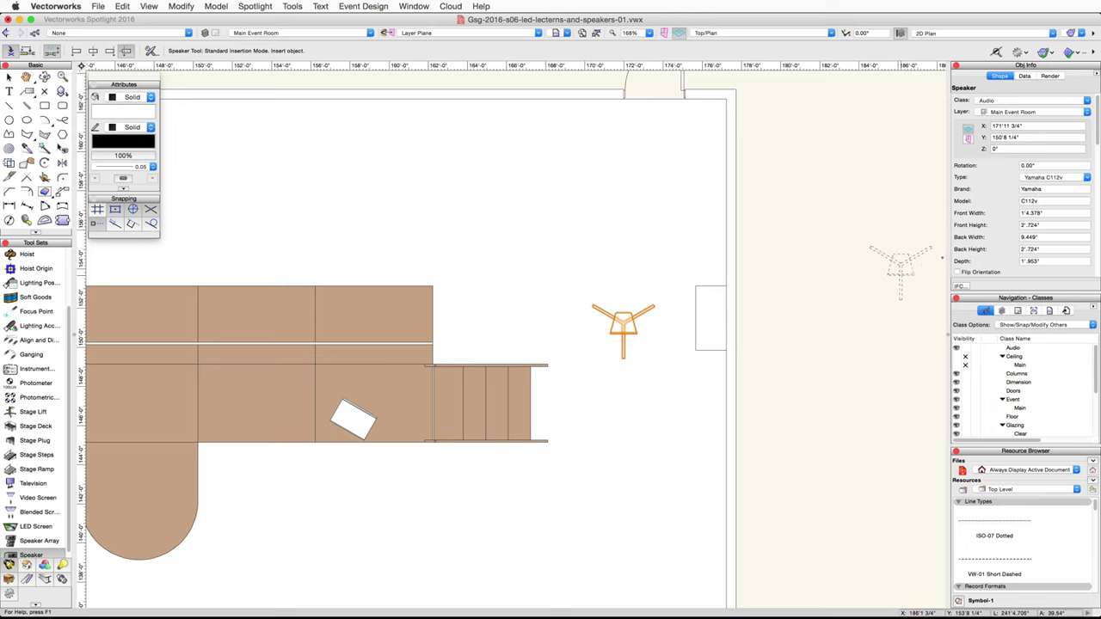
Step: Set the speaker's rotation to -15° in the Object Info palette
{"action": "left_click", "coordinate": [1032, 165]}
{"action": "type", "text": "-15"}
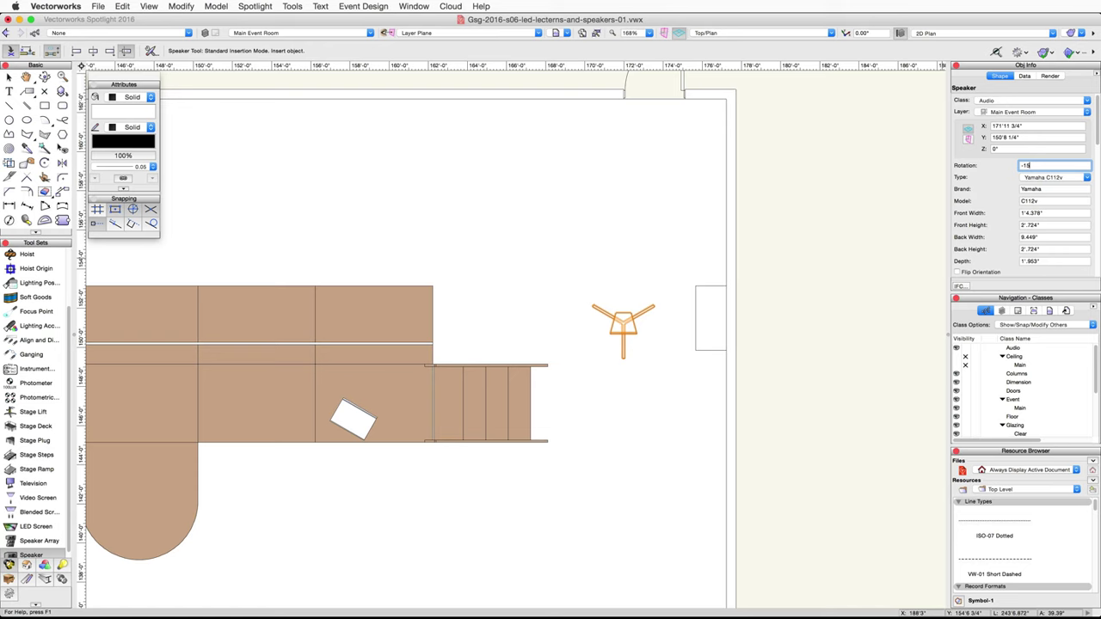
{"action": "key", "text": "Return"}
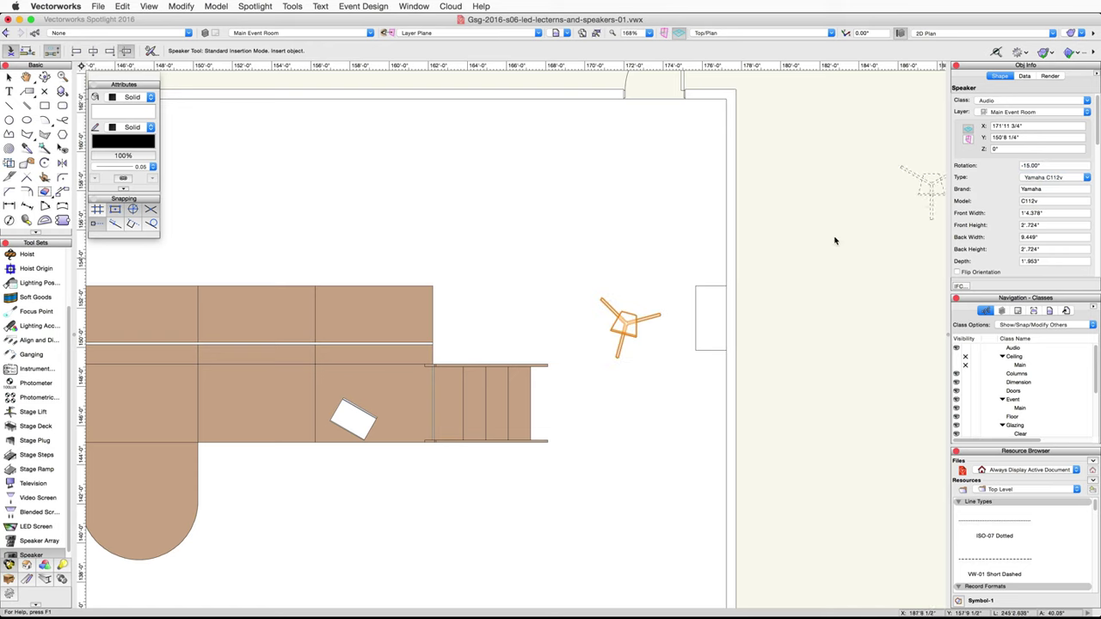
{"action": "middle_click_drag", "start_coordinate": [206, 558], "coordinate": [560, 472]}
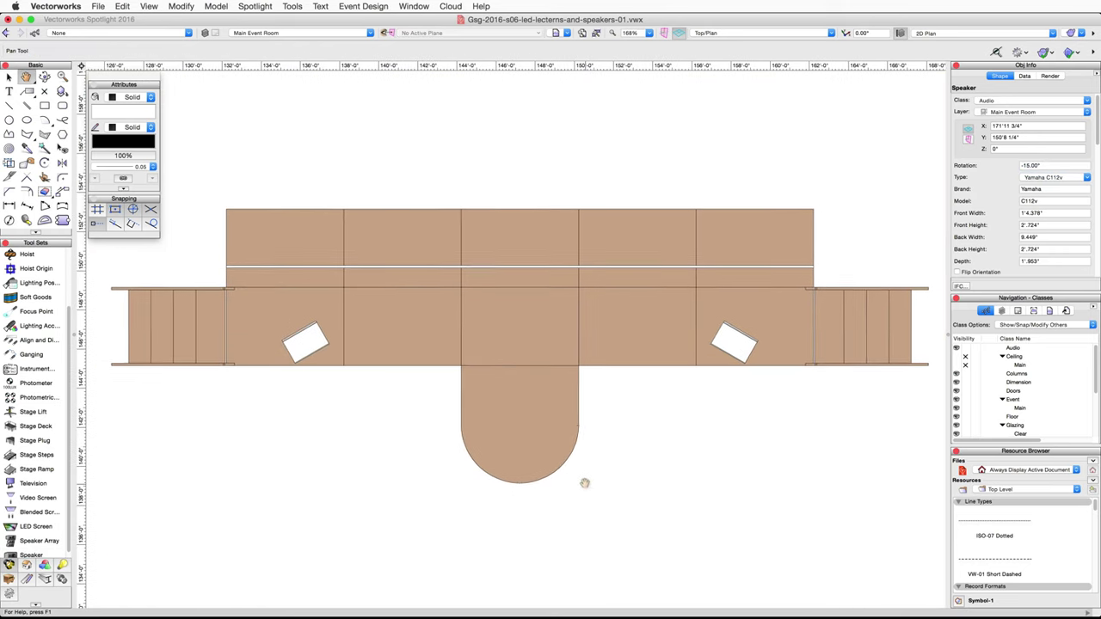
Step: Mirror-duplicate the speaker across a vertical axis through the stage's centre
{"action": "scroll", "coordinate": [588, 479], "scroll_direction": "down", "scroll_amount": 3}
{"action": "left_click", "coordinate": [62, 163]}
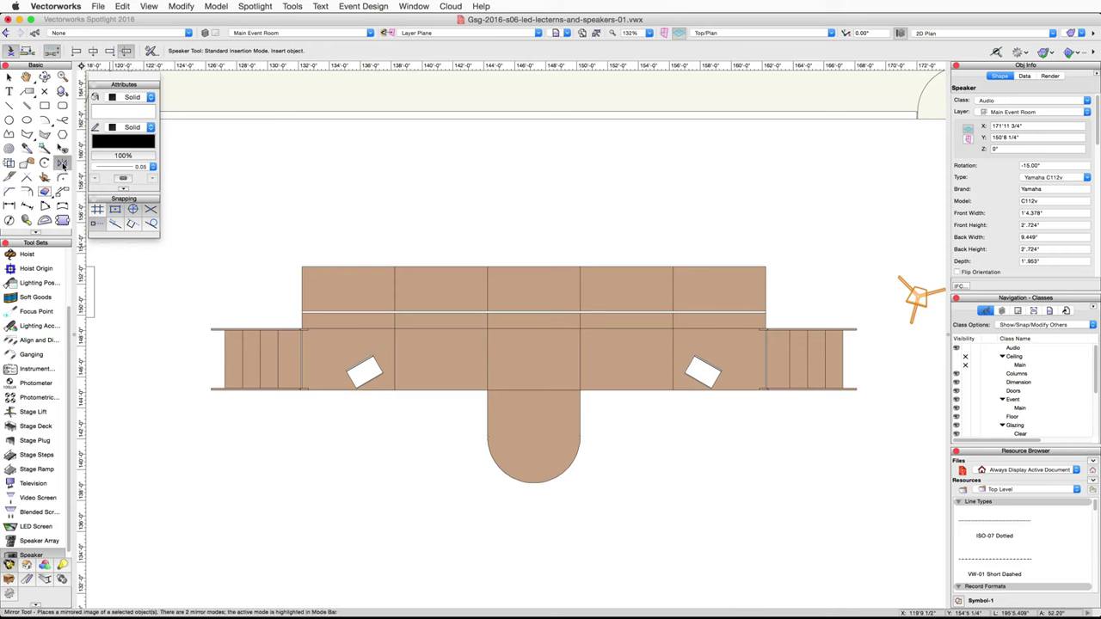
{"action": "left_click", "coordinate": [535, 389]}
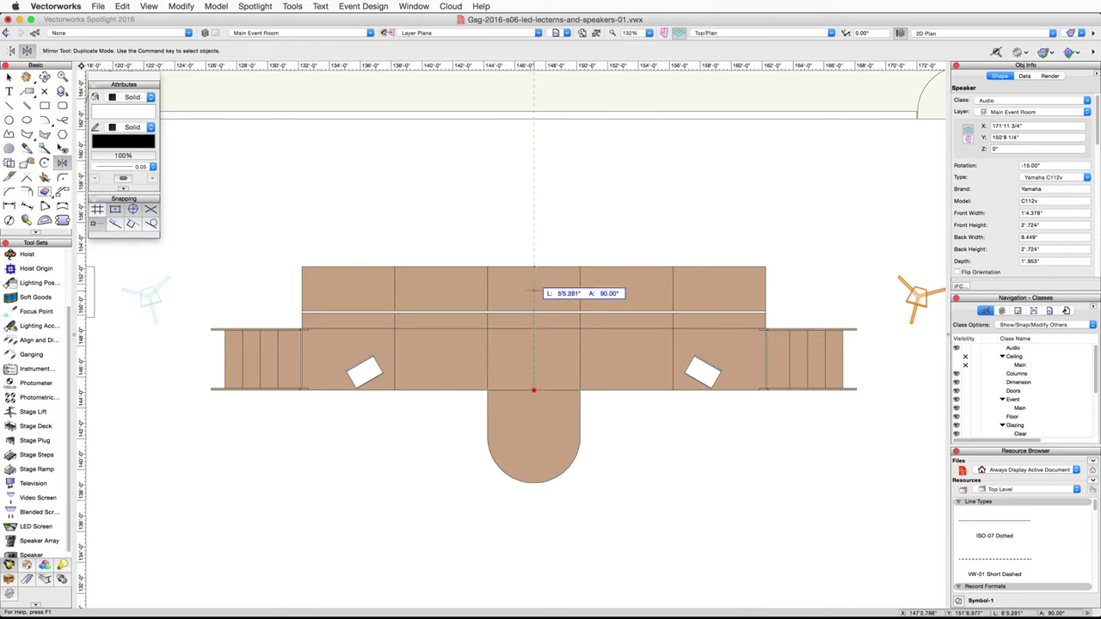
{"action": "left_click", "coordinate": [534, 217]}
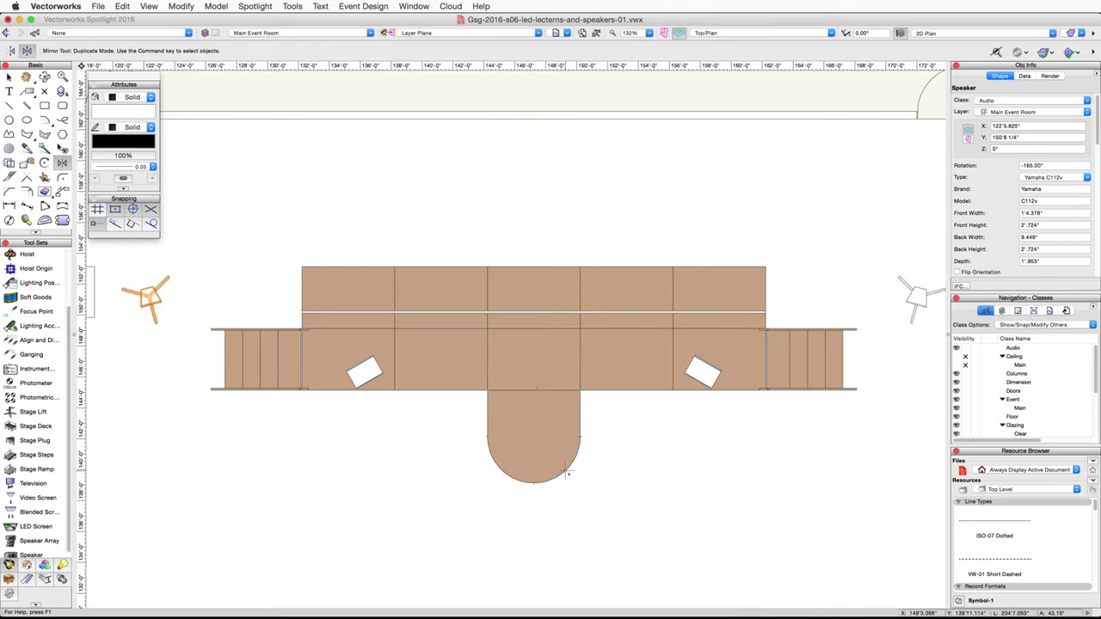
{"action": "left_click", "coordinate": [829, 34]}
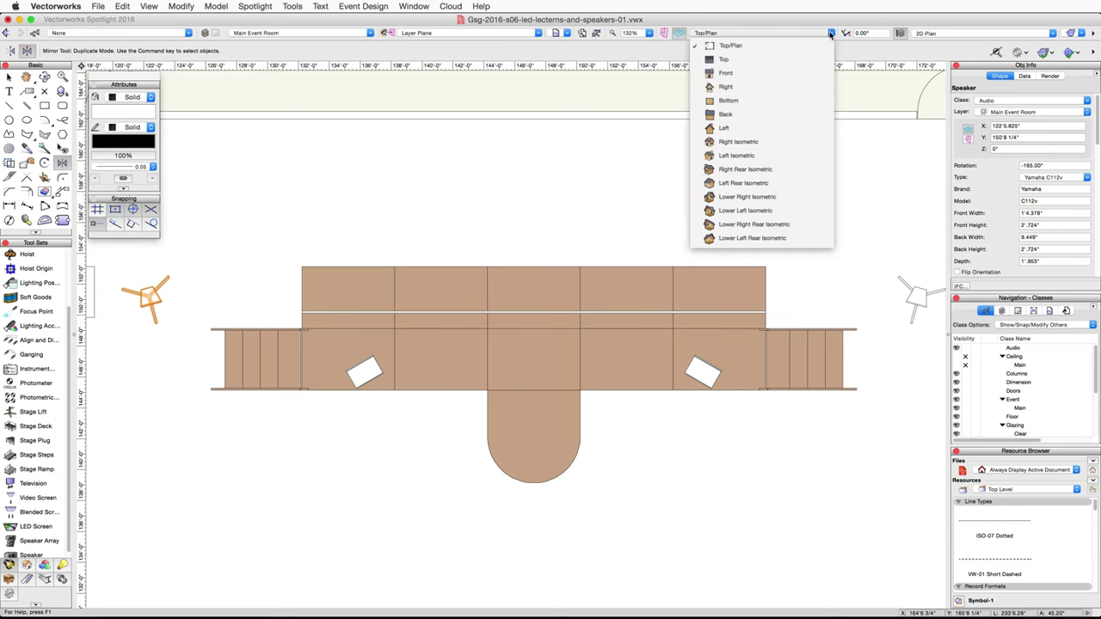
Step: Switch to Right Isometric view rendered in OpenGL
{"action": "left_click", "coordinate": [789, 141]}
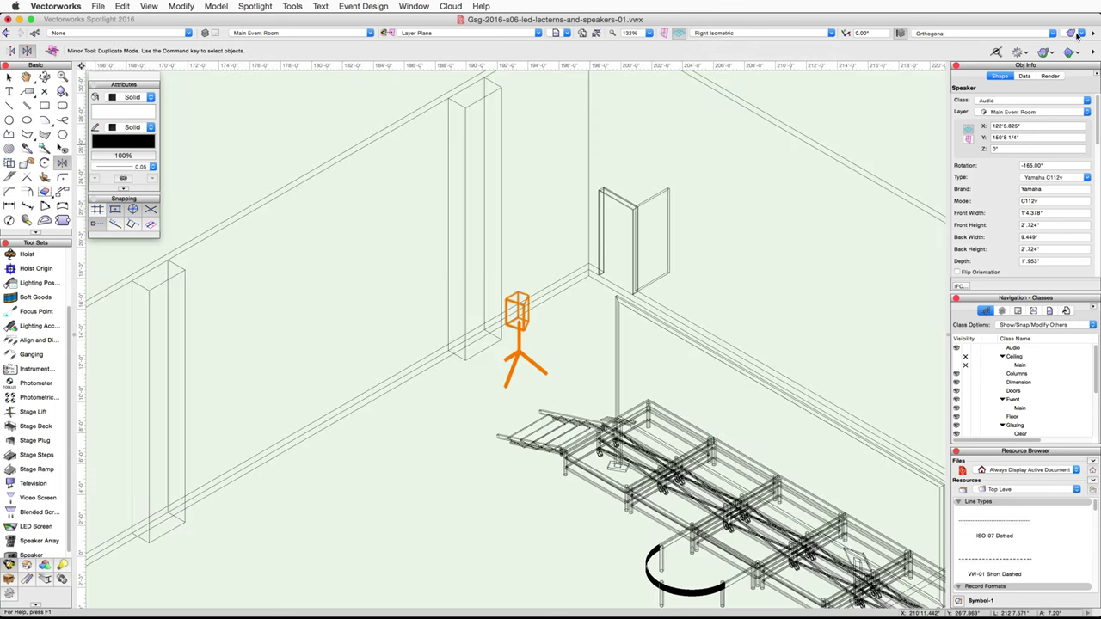
{"action": "left_click", "coordinate": [1031, 51]}
{"action": "left_click", "coordinate": [1000, 108]}
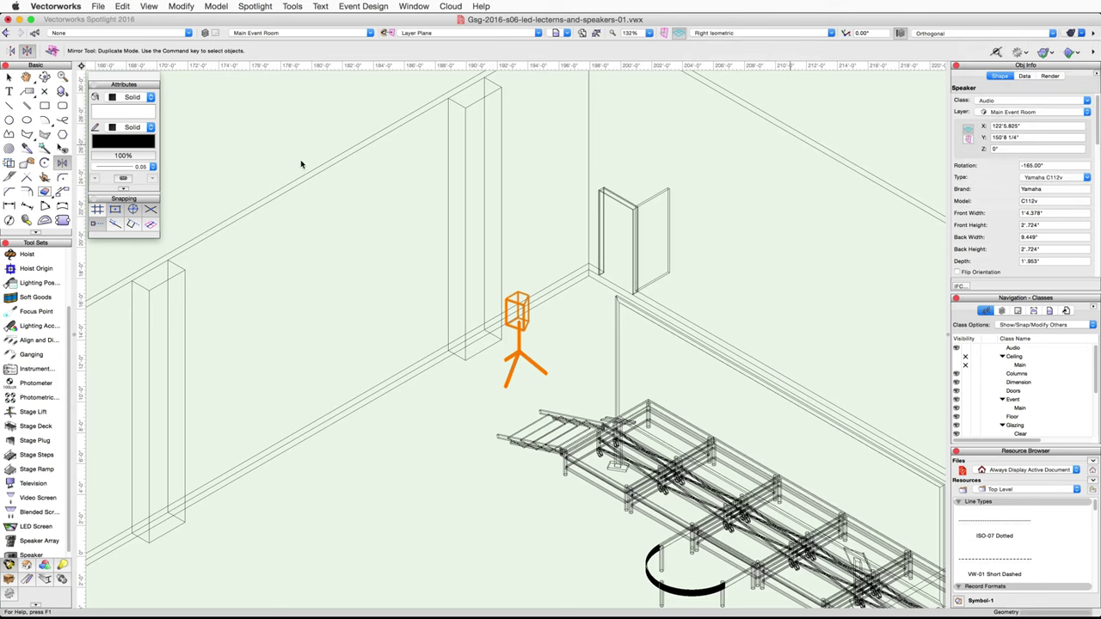
{"action": "left_click", "coordinate": [44, 76]}
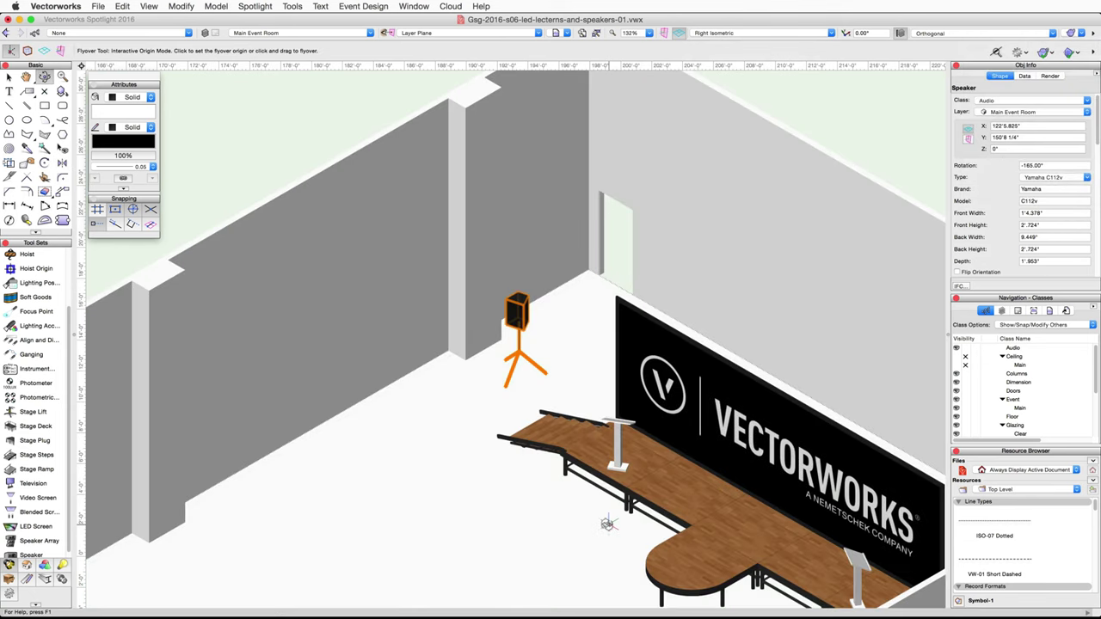